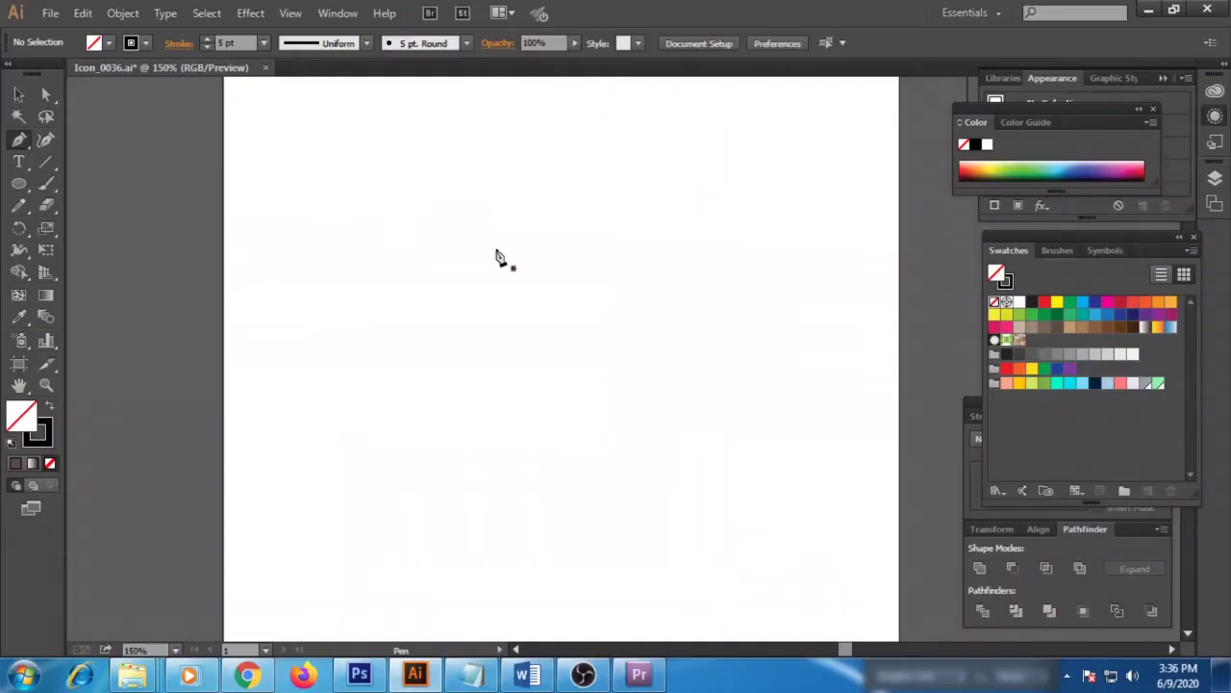
- Draw the angled outer cheek stroke down toward the jaw with the Pen tool
click(495, 249)
drag(431, 419, 430, 416)
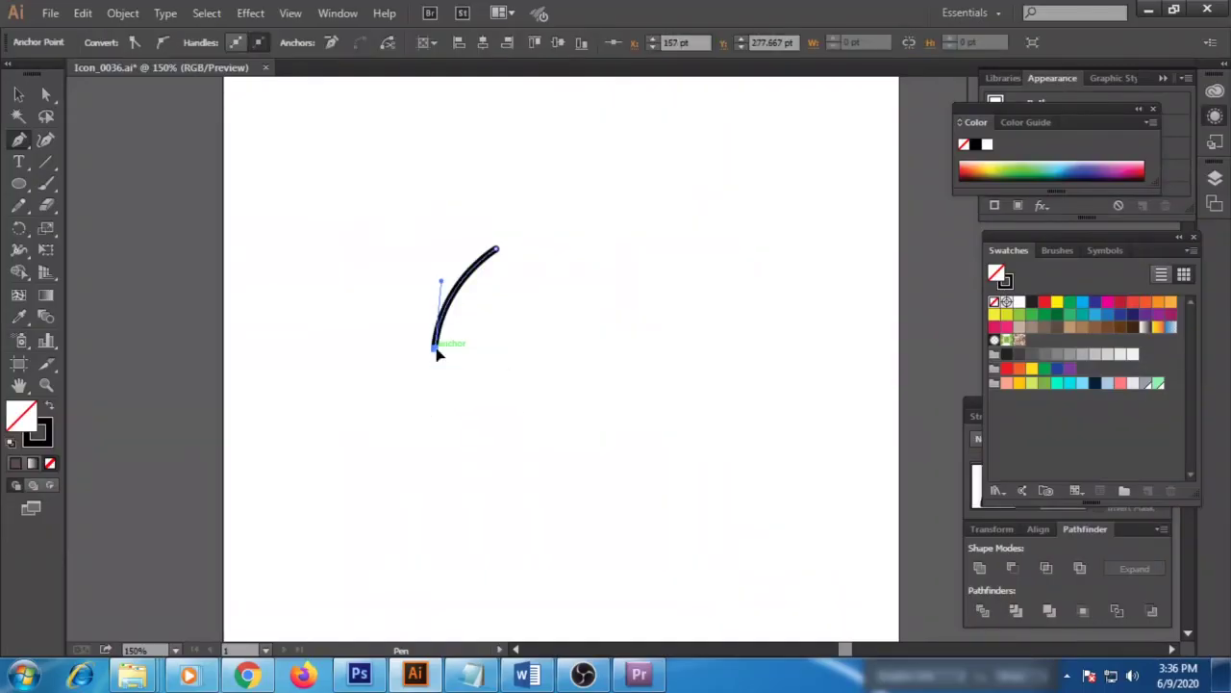
click(434, 348)
click(501, 395)
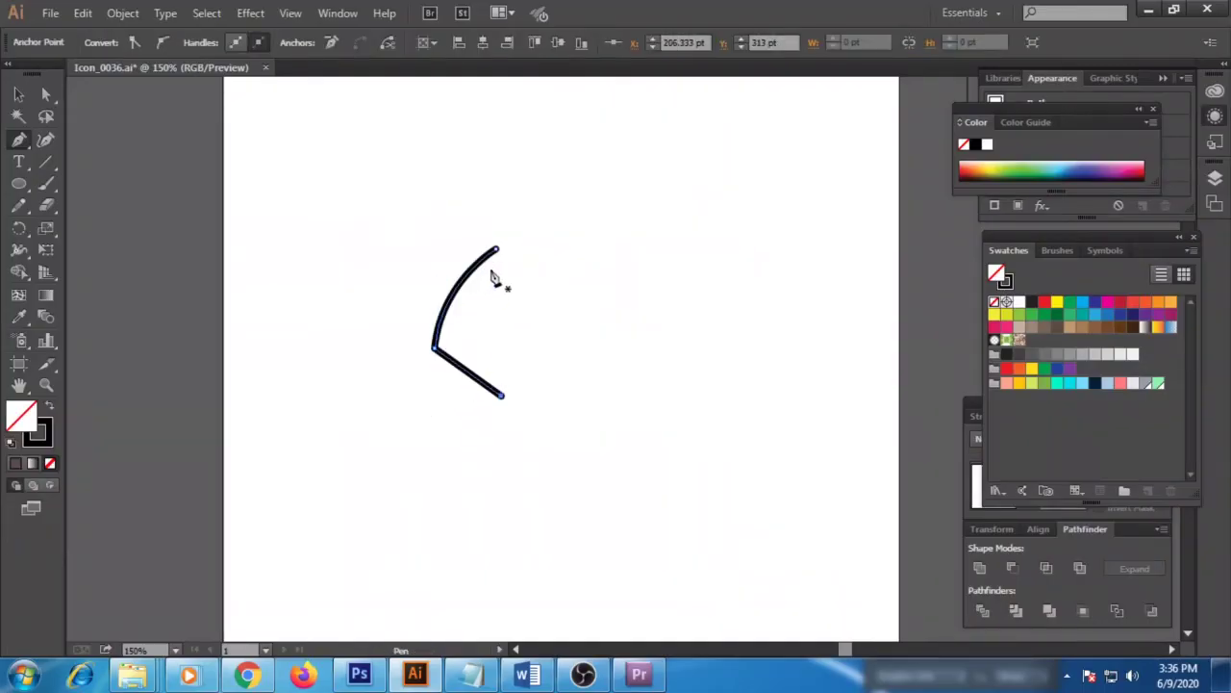
- Add the inner cheek curve, the wavy nose-to-mouth line and a short dash beside the nose
drag(491, 272, 465, 350)
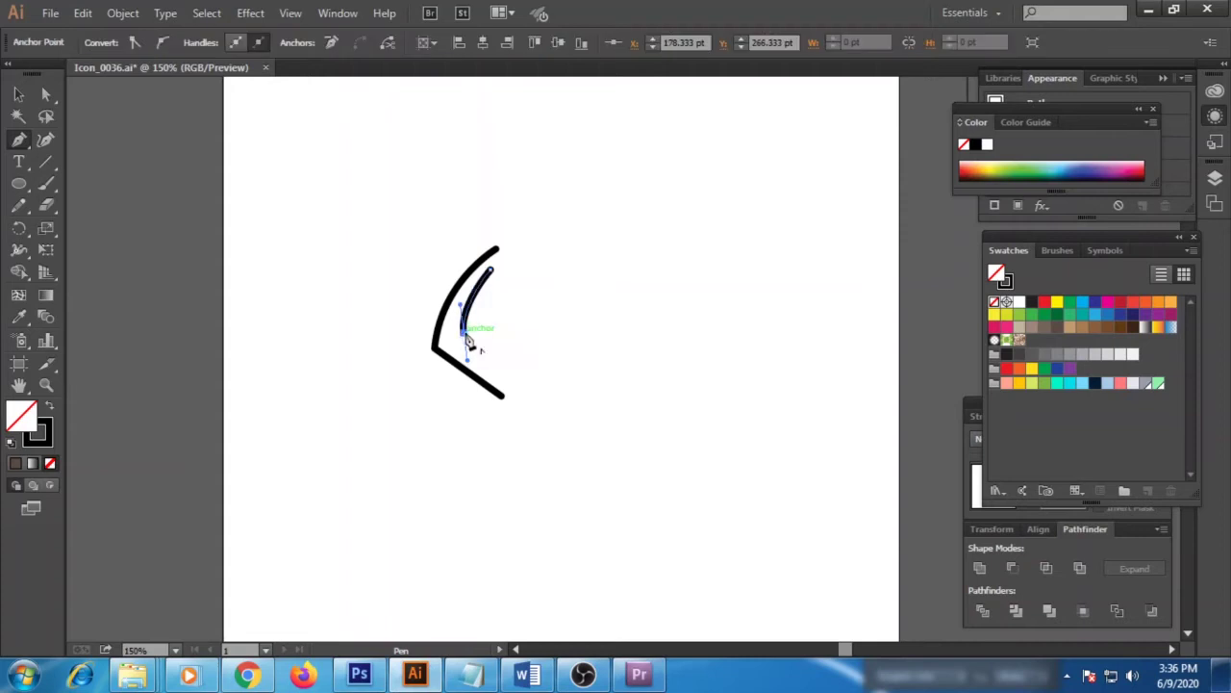
drag(515, 431, 536, 459)
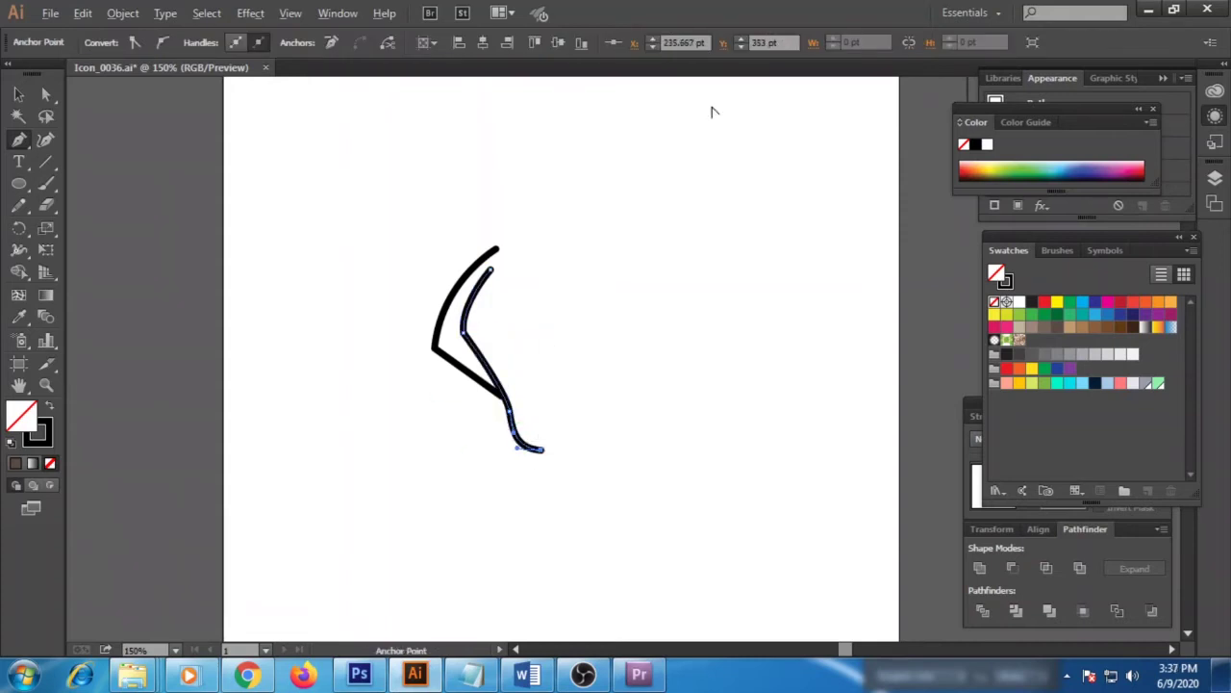
drag(500, 291, 515, 356)
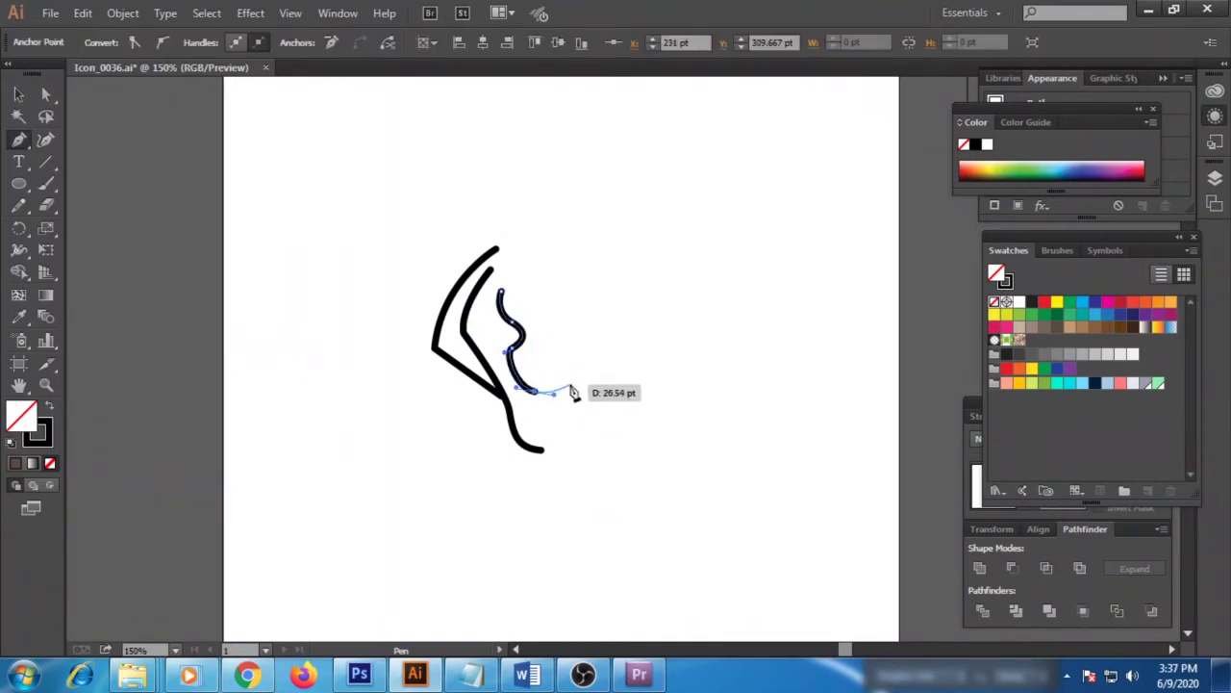
drag(560, 323, 581, 346)
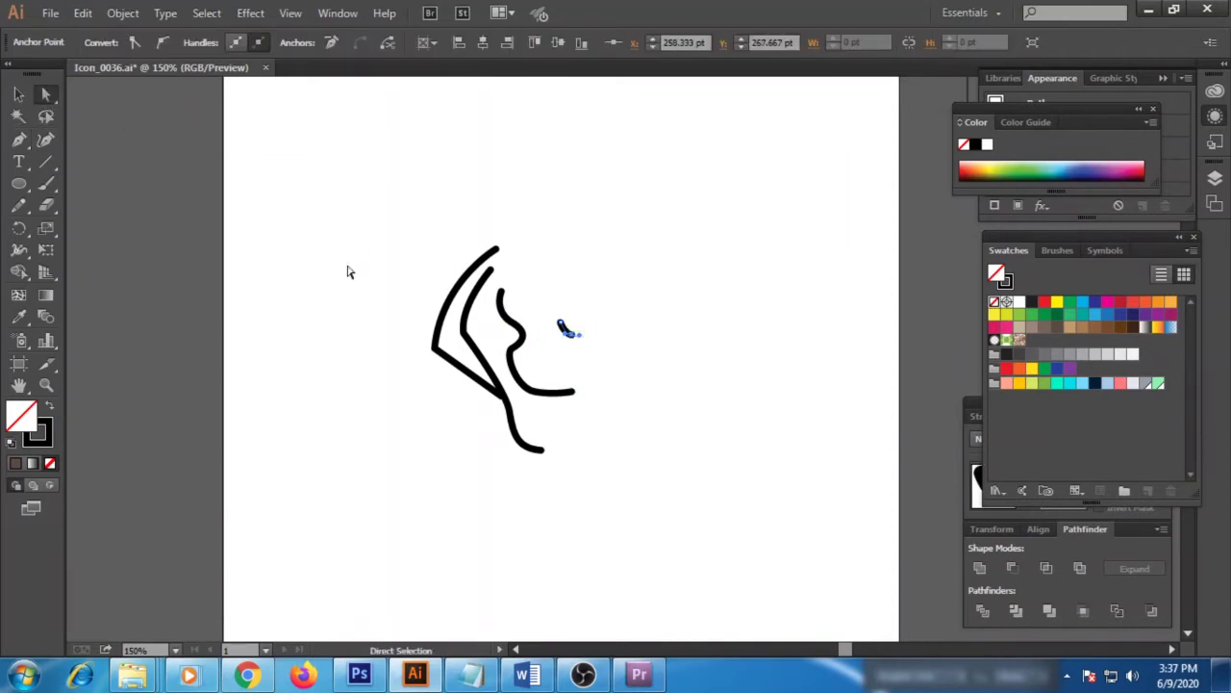
key(v)
click(550, 296)
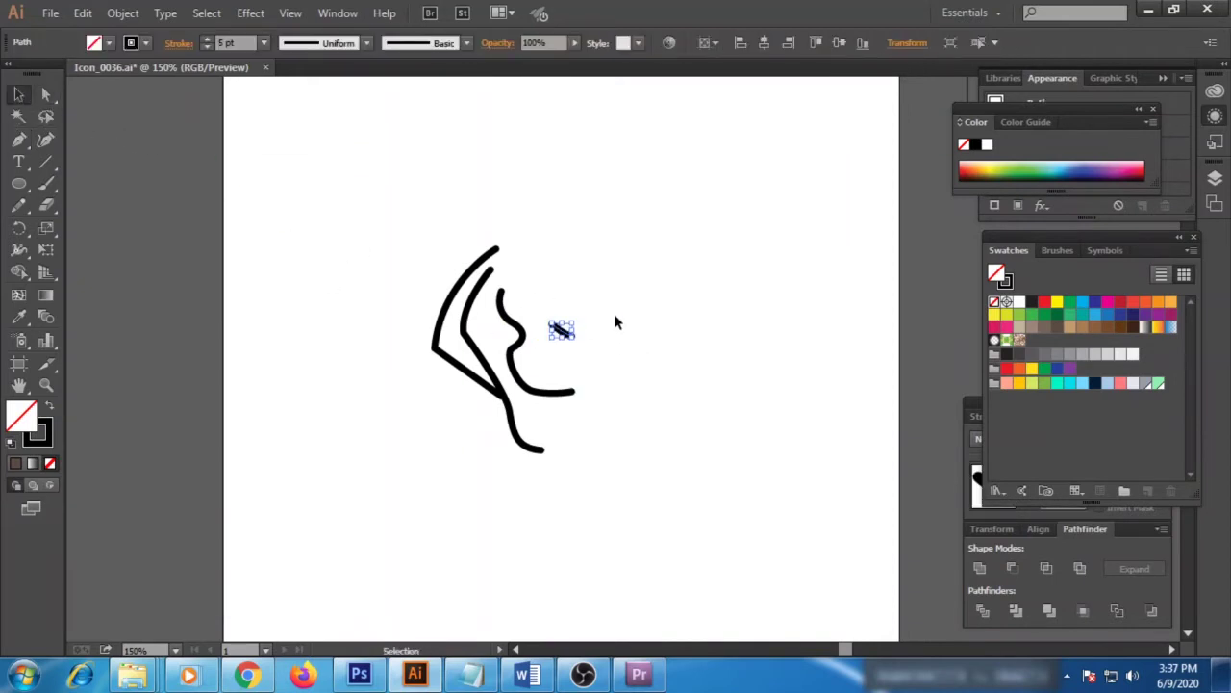
- Draw the hooked eye curve and a stacked muzzle line below the nose
key(p)
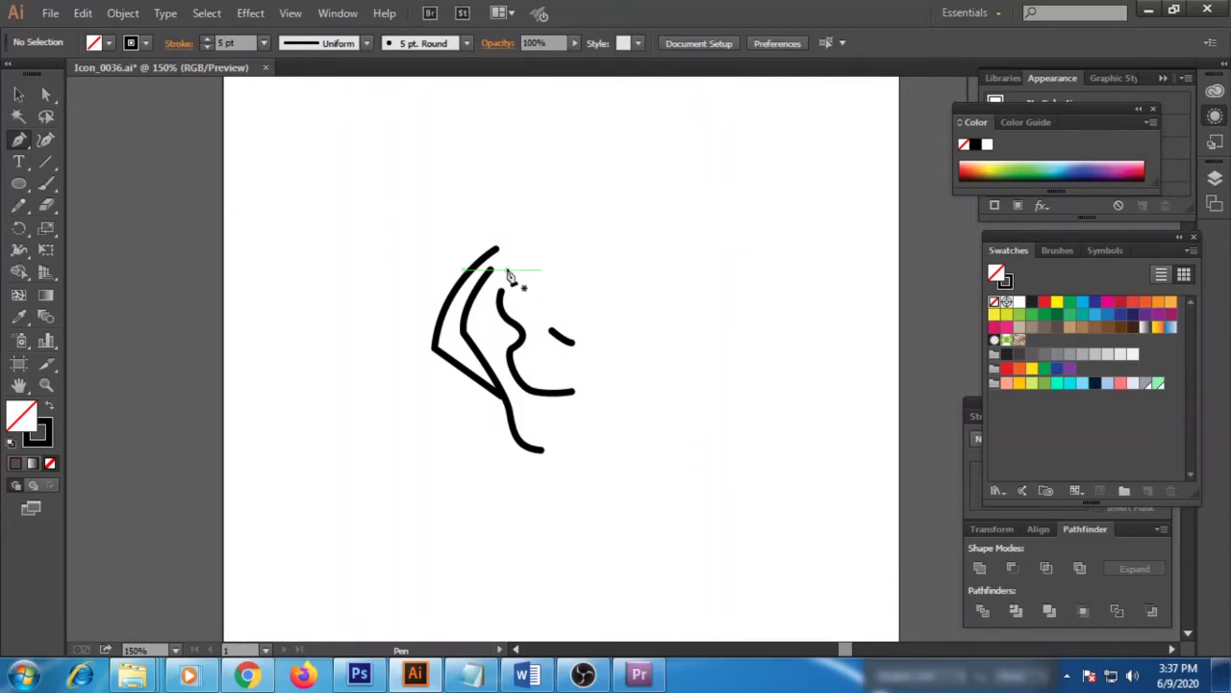
drag(508, 272, 549, 295)
click(543, 286)
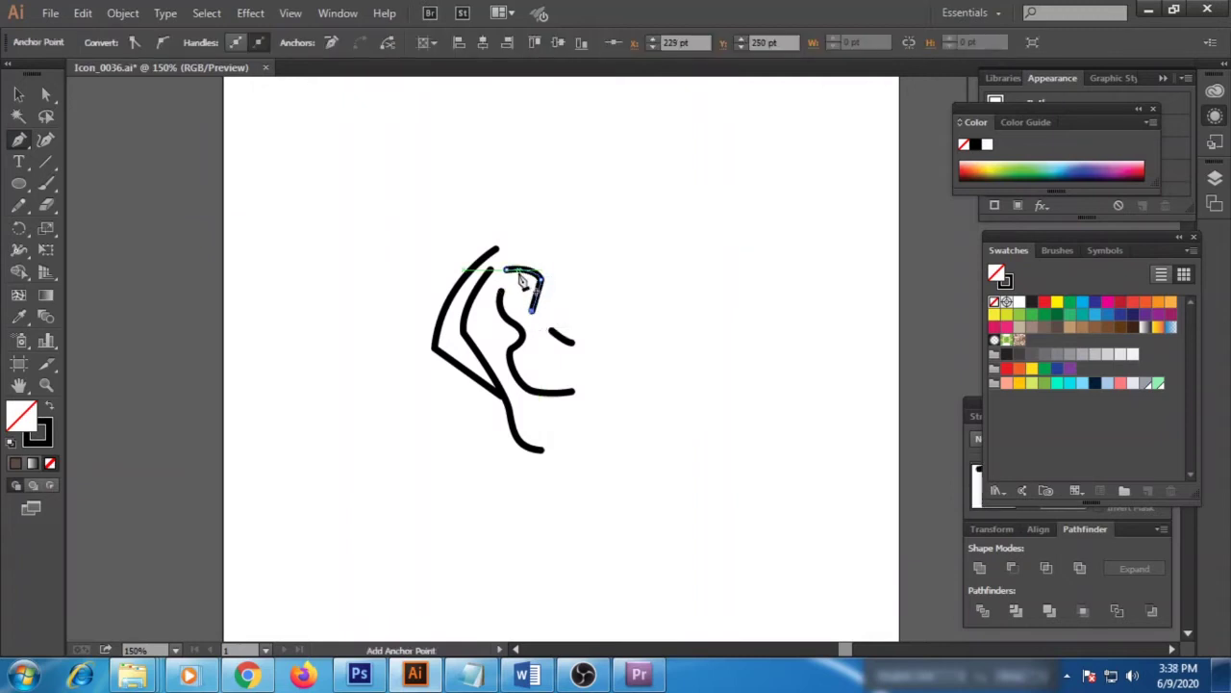
drag(520, 279, 532, 289)
click(539, 300)
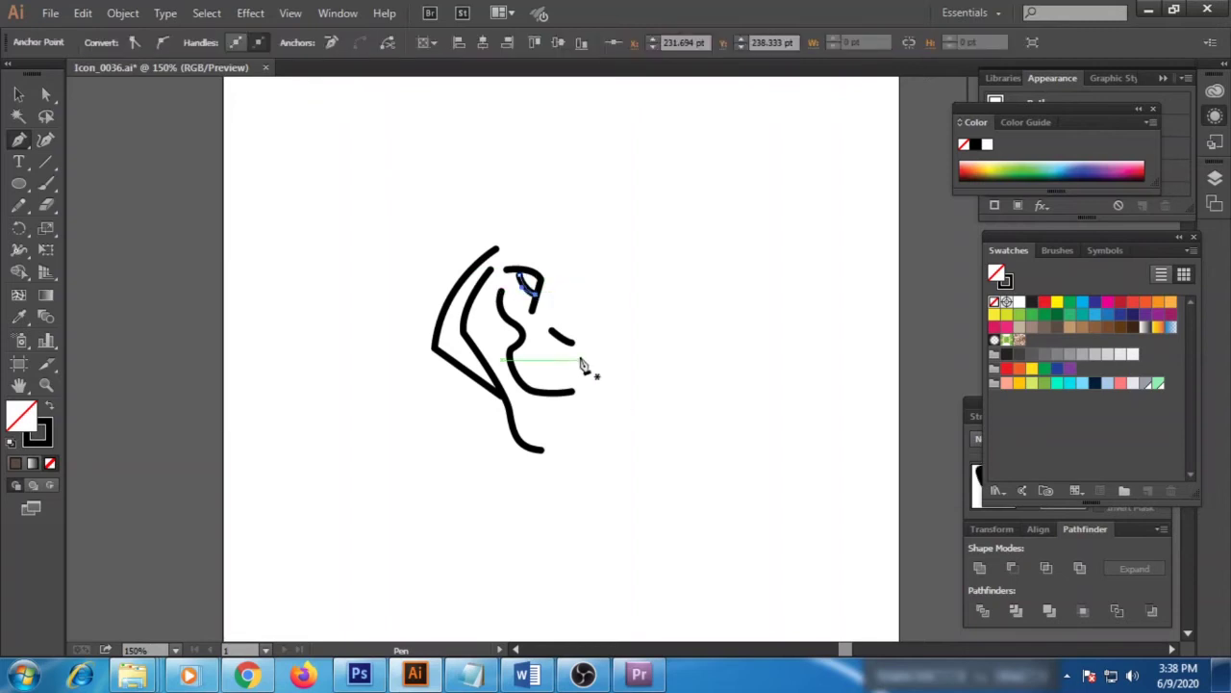
drag(510, 348, 575, 390)
click(515, 374)
- Extend the jaw stroke down-right, stretch the inner strokes lower and nudge the eye down
click(46, 93)
click(525, 416)
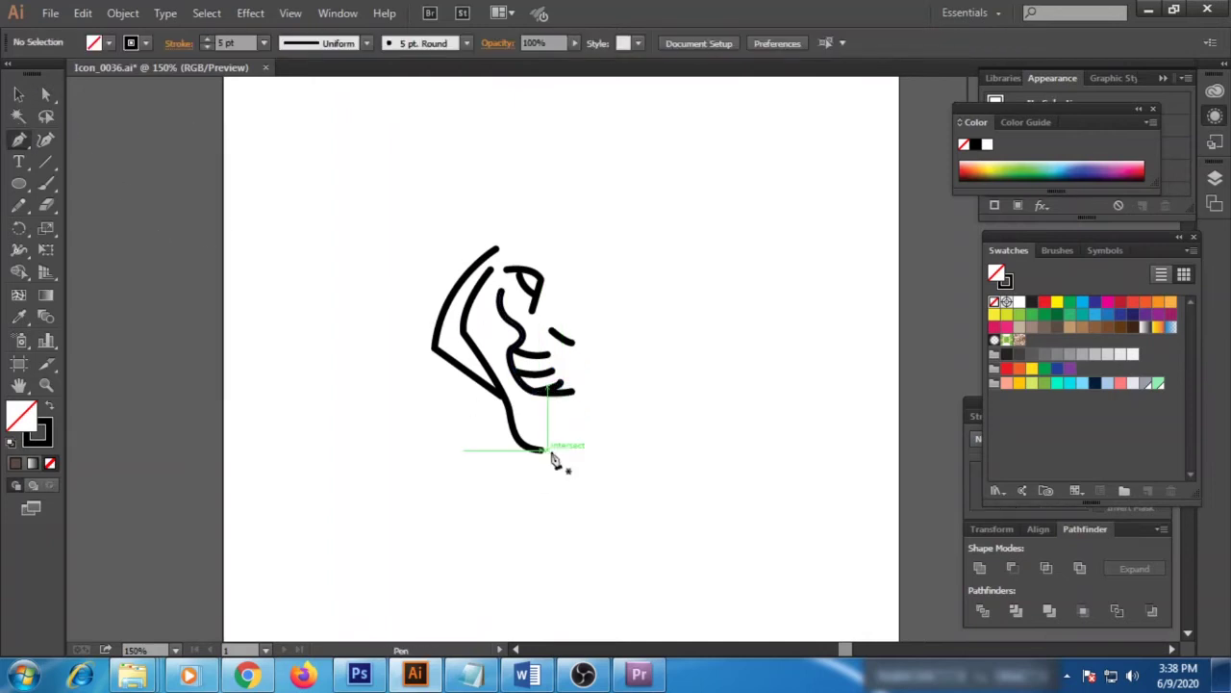
drag(543, 450, 575, 465)
click(525, 481)
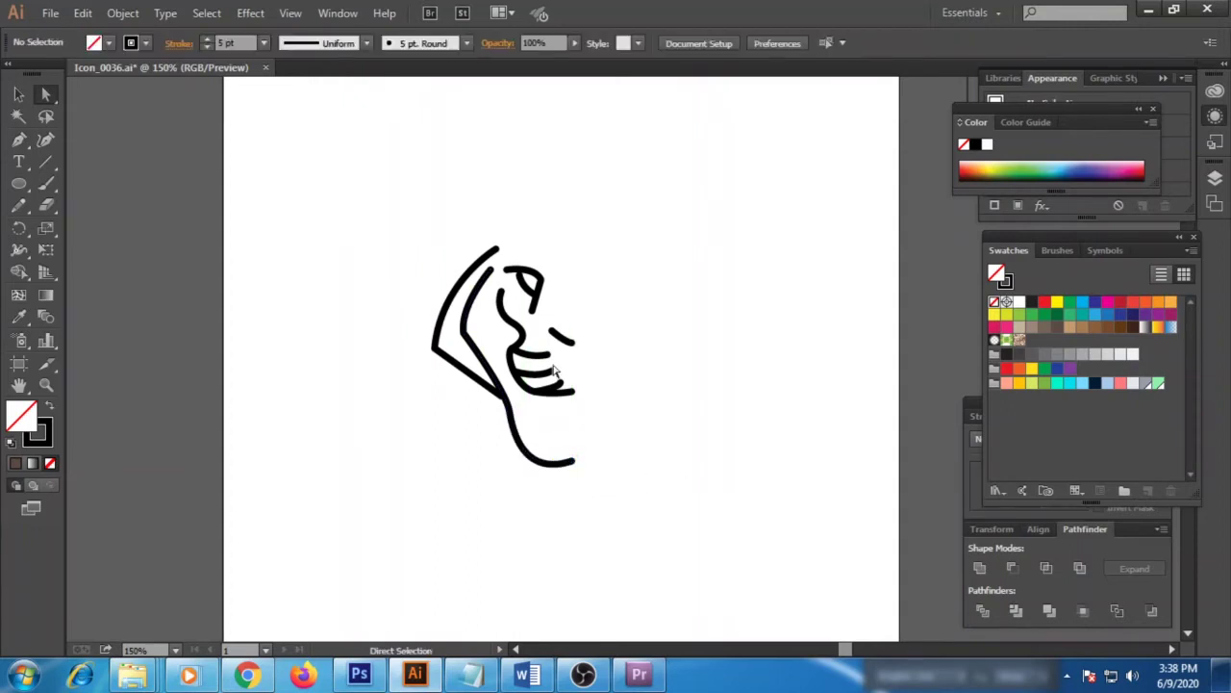
drag(528, 286, 528, 255)
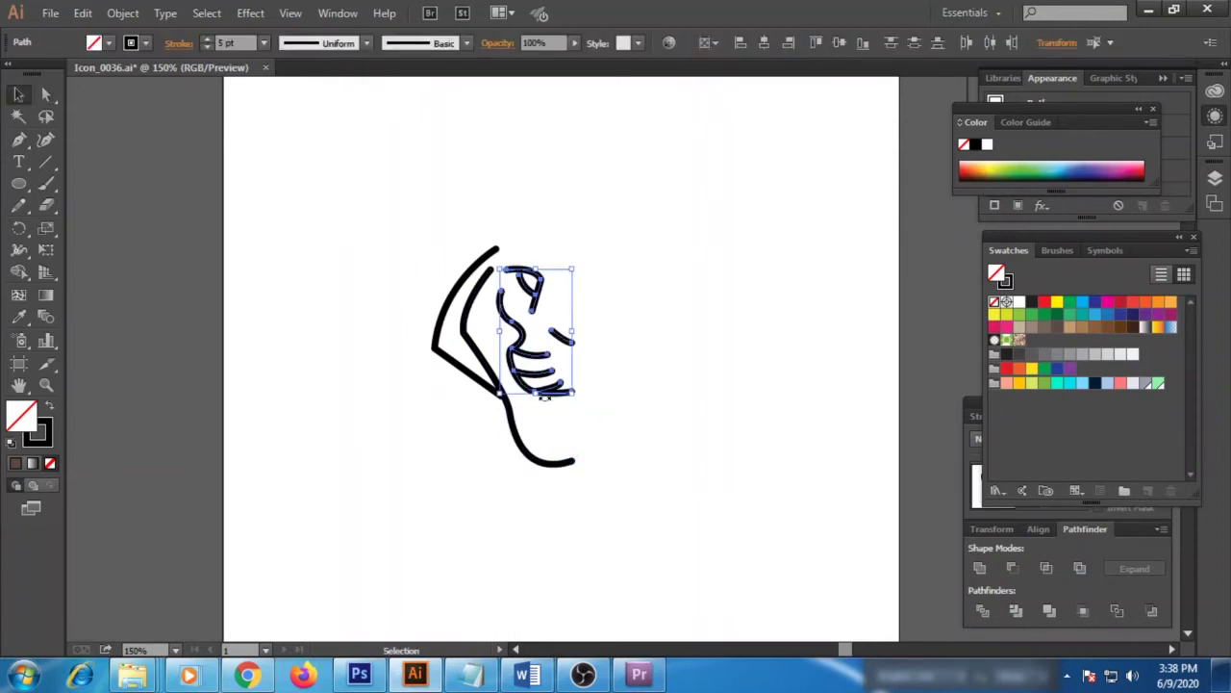
drag(545, 396, 547, 415)
click(576, 361)
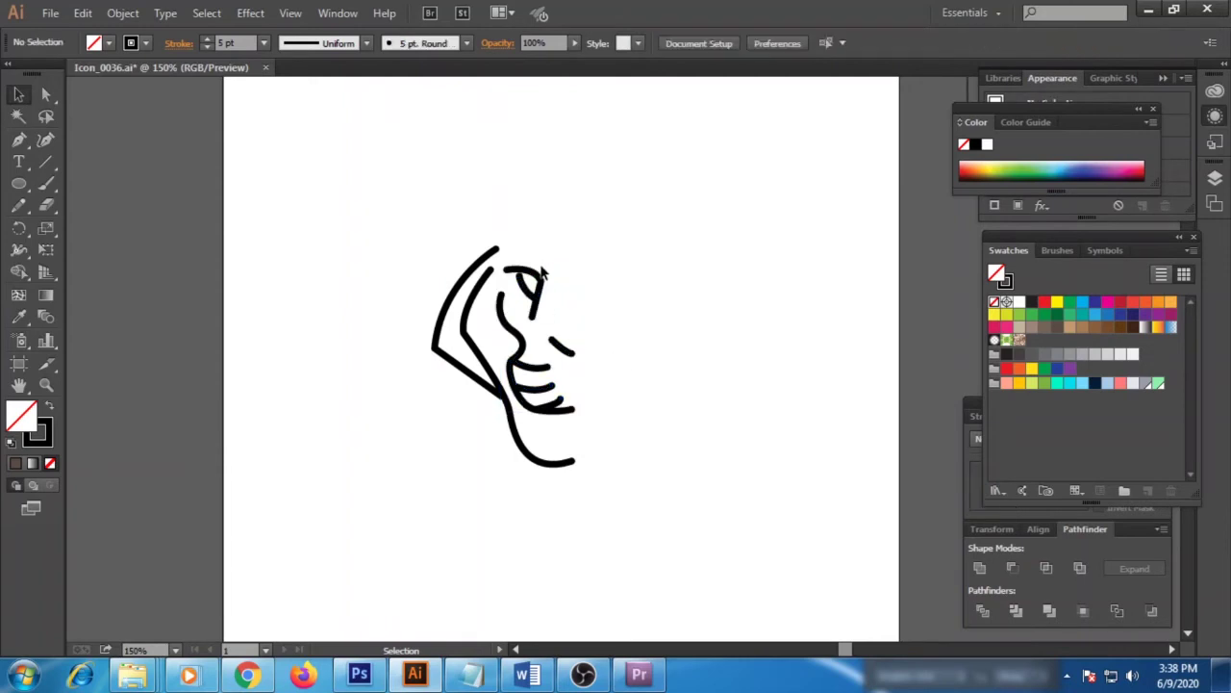
drag(542, 273, 540, 281)
click(695, 301)
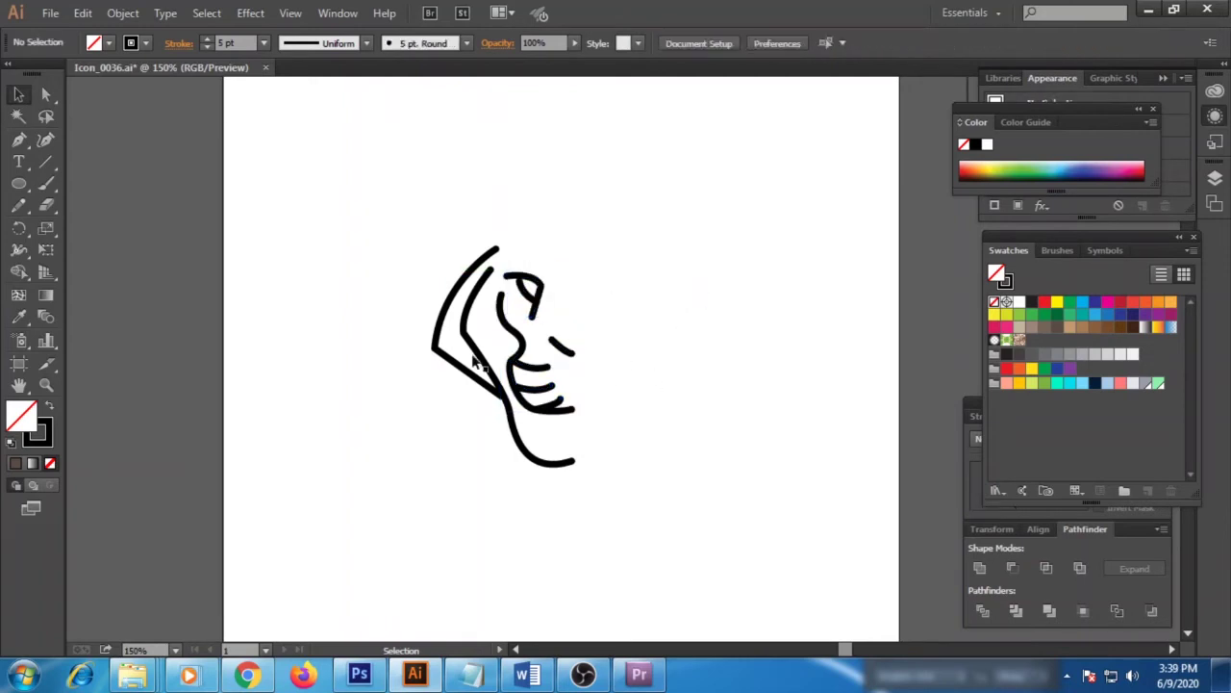
- Draw the curved forehead stroke and a brow stroke curving down to the eye
key(p)
click(513, 230)
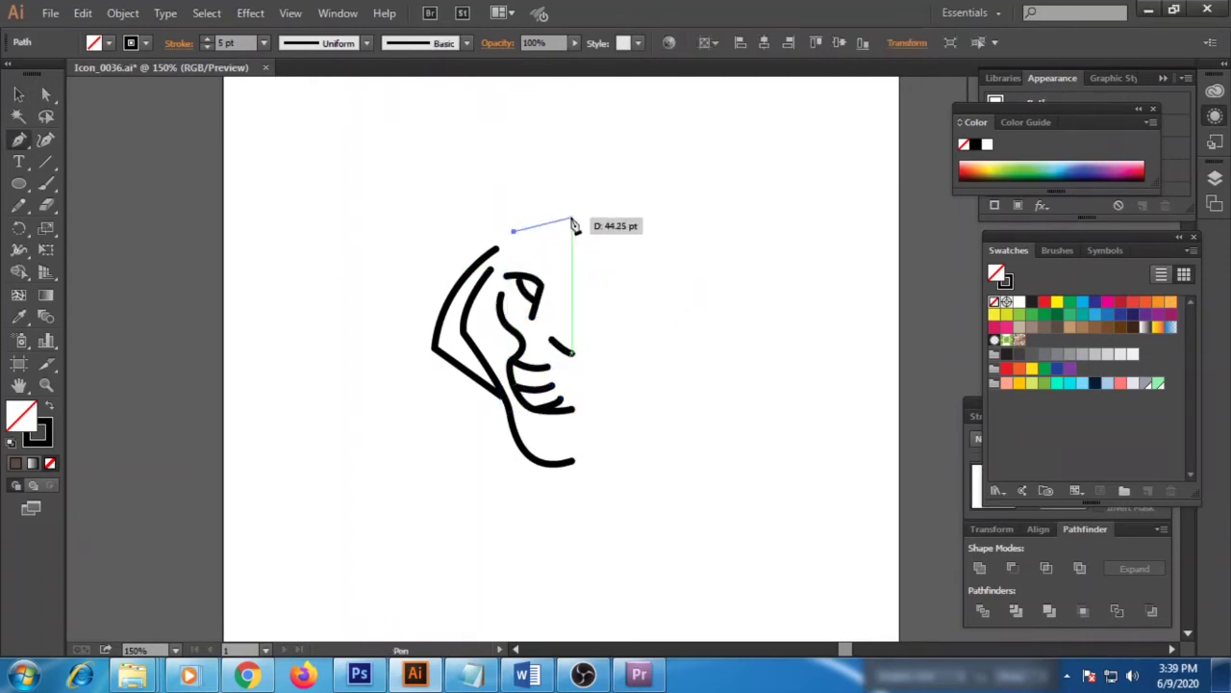
drag(573, 222, 604, 225)
click(576, 222)
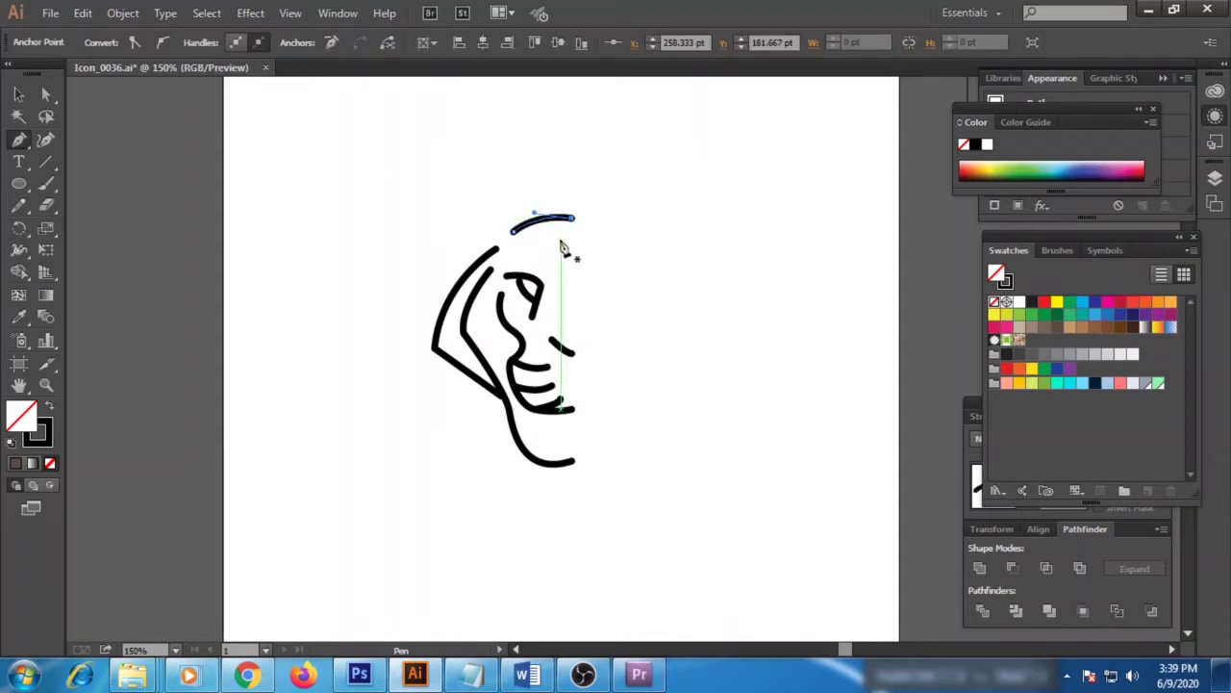
click(532, 246)
drag(561, 275, 568, 285)
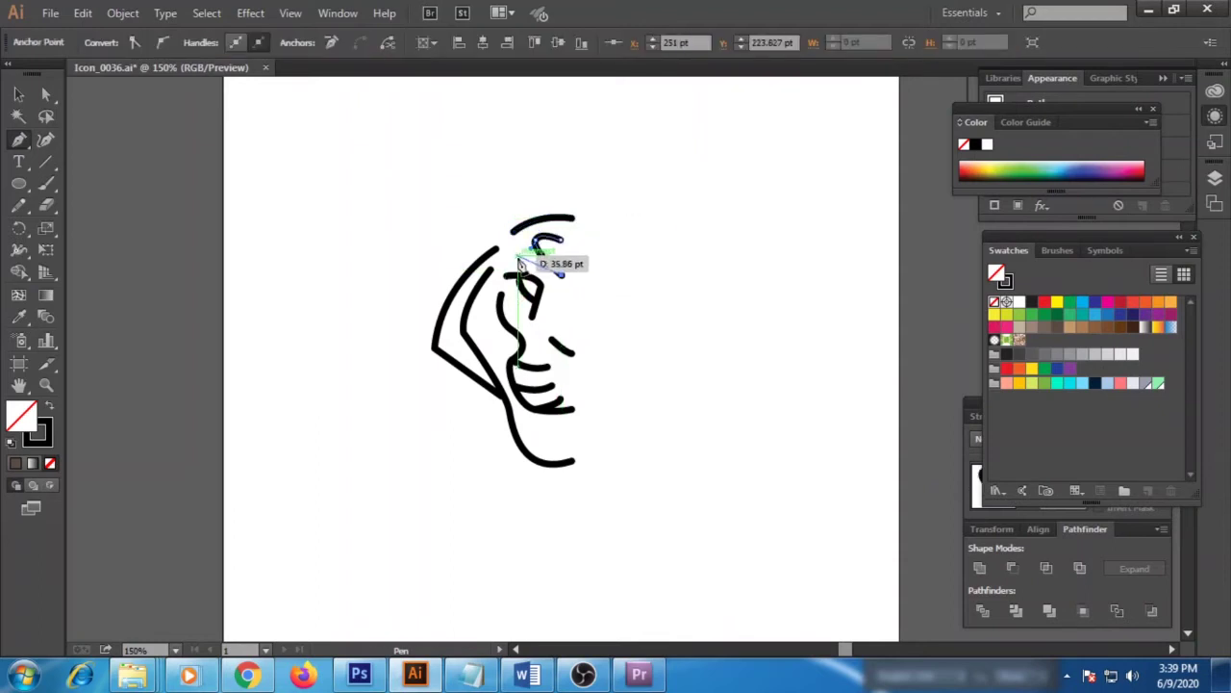
key(v)
click(516, 209)
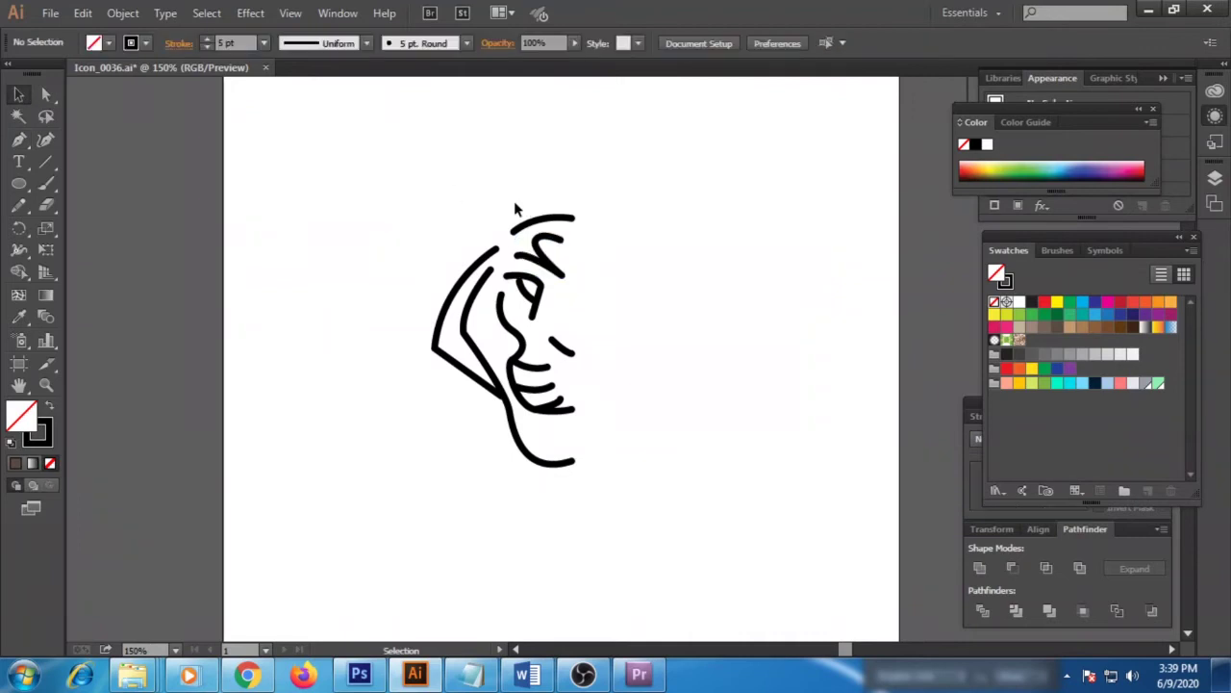
- Add the pointed ear outline across the top and a small hooked chin stroke
mouse_move(463, 249)
mouse_down()
mouse_move(461, 176)
mouse_move(544, 201)
mouse_move(578, 192)
mouse_up()
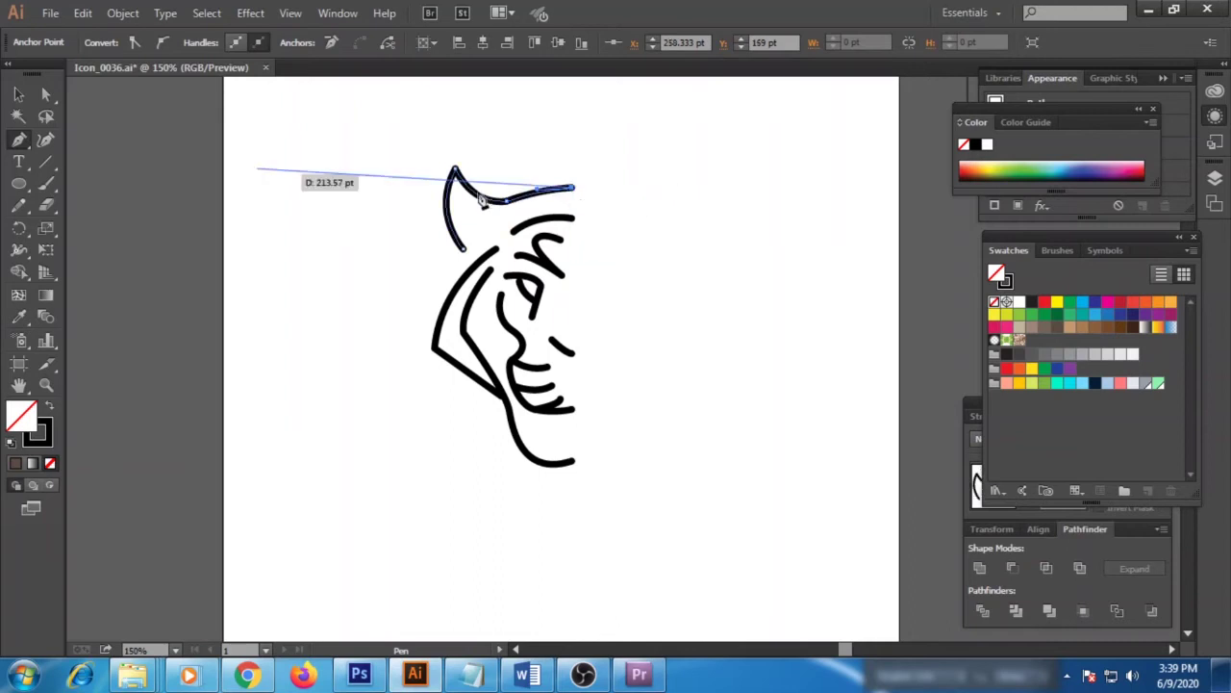
key(v)
click(384, 269)
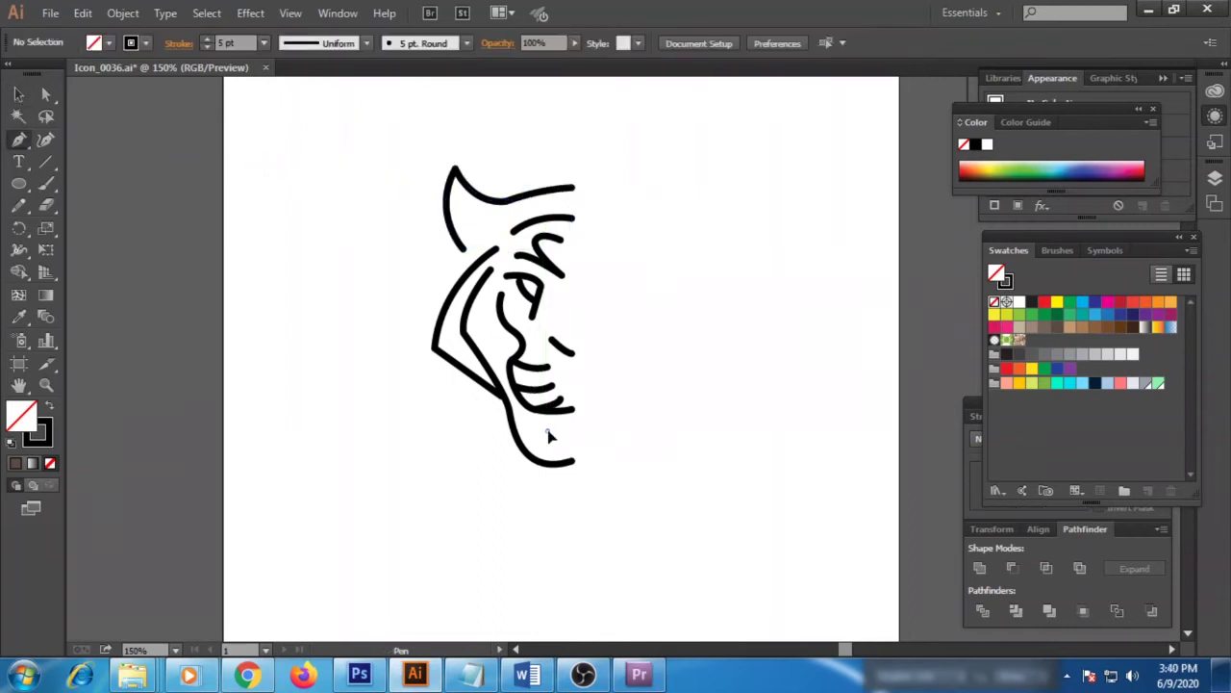
drag(546, 437, 580, 444)
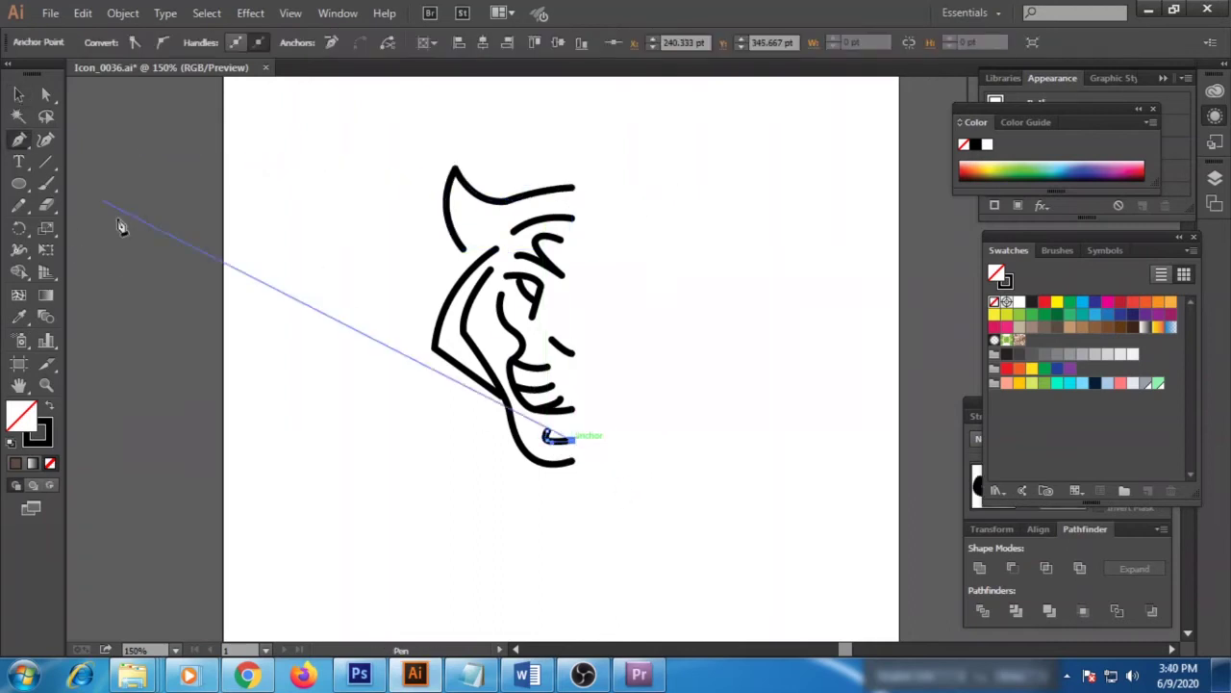
key(a)
click(608, 475)
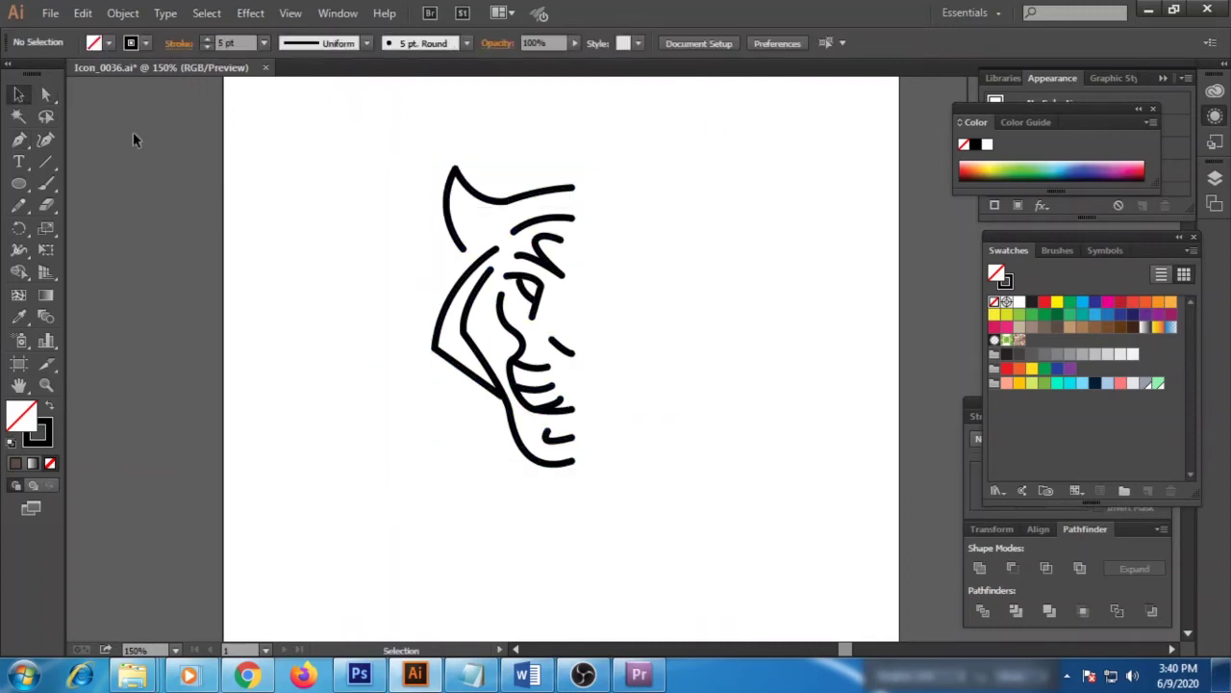
click(507, 199)
click(79, 134)
- Extend the left horn stroke's anchor slightly downward
scroll(408, 127, down, 1)
drag(408, 127, 678, 486)
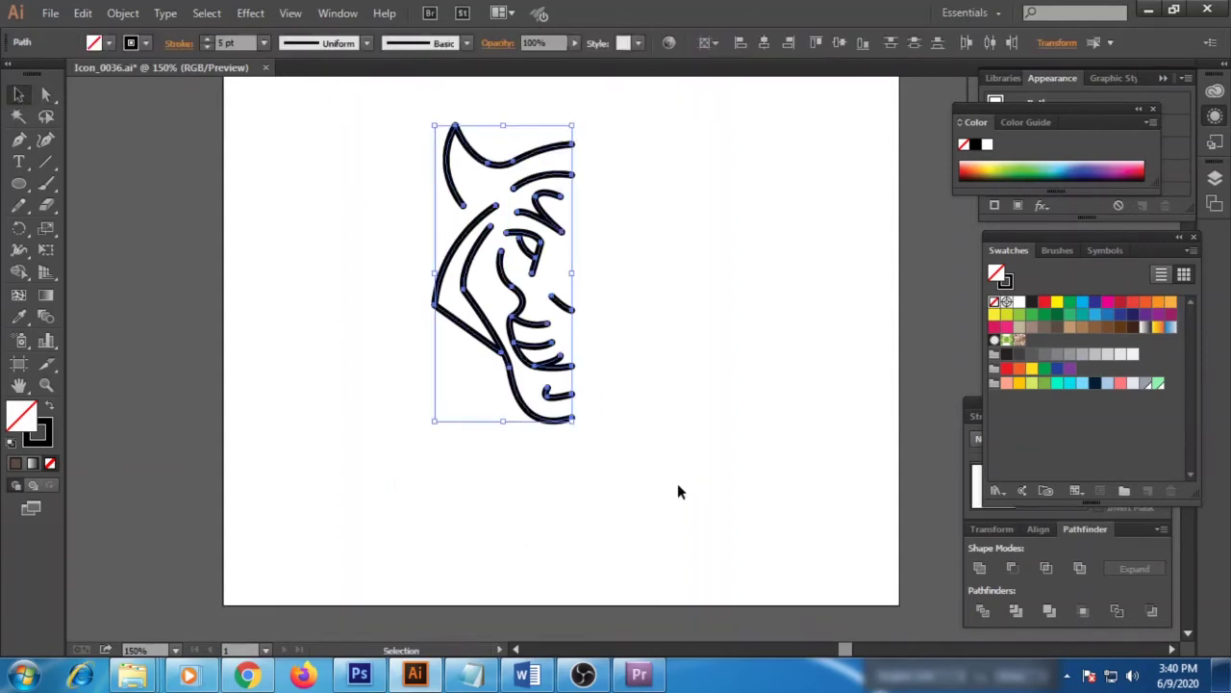
key(ctrl+shift+a)
drag(466, 213, 472, 221)
click(257, 268)
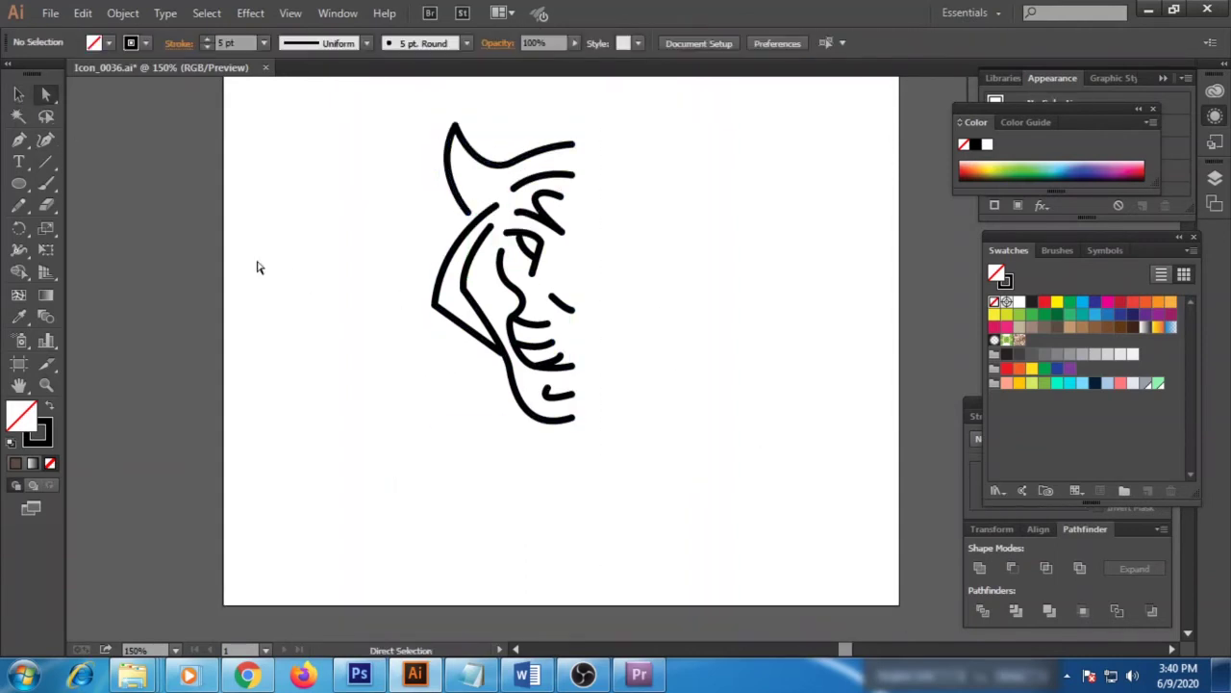
- Reflect a vertical copy of the half tiger and move it right to complete the head
drag(354, 141, 645, 463)
key(a)
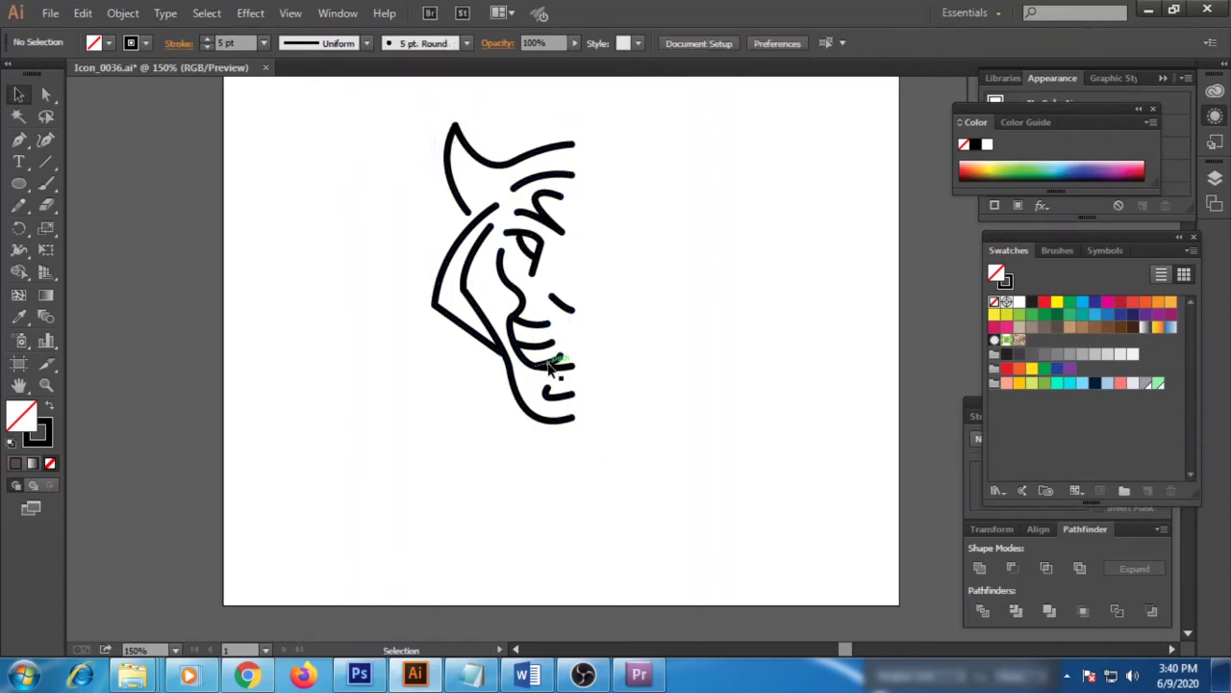
right_click(544, 365)
mouse_move(599, 497)
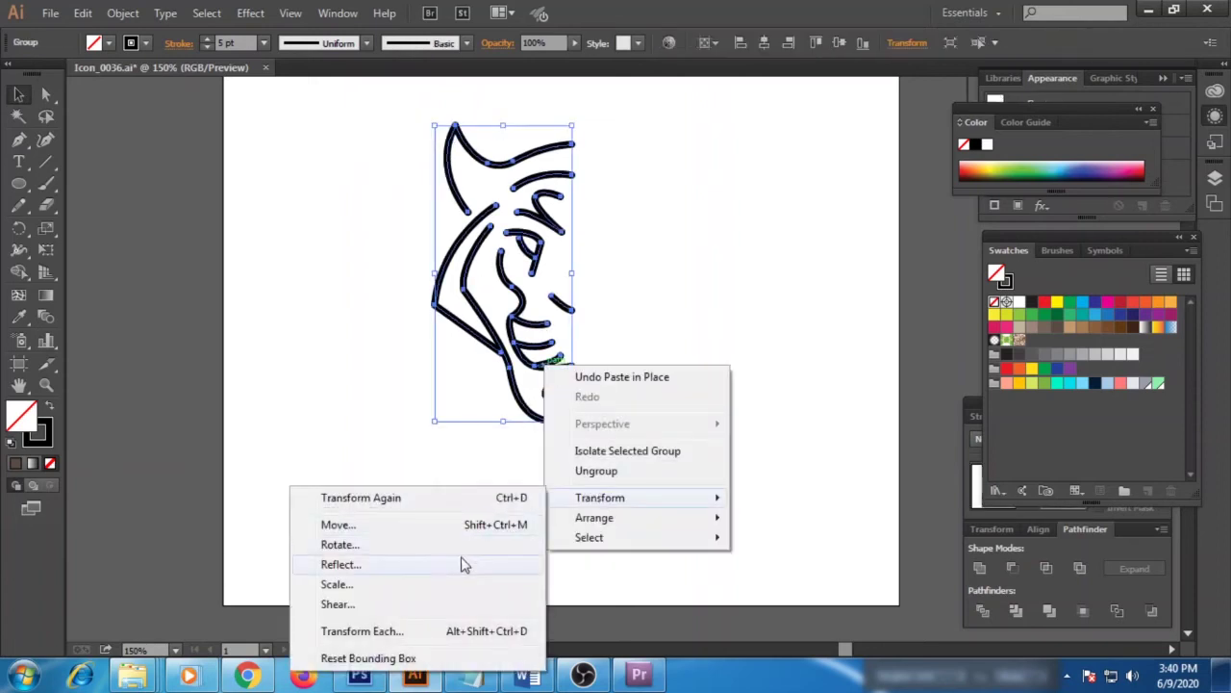
click(463, 565)
click(627, 459)
key(shift+Right)
key(shift+Right)
key(shift+Right)
key(ctrl+shift+a)
key(ctrl+plus)
click(18, 140)
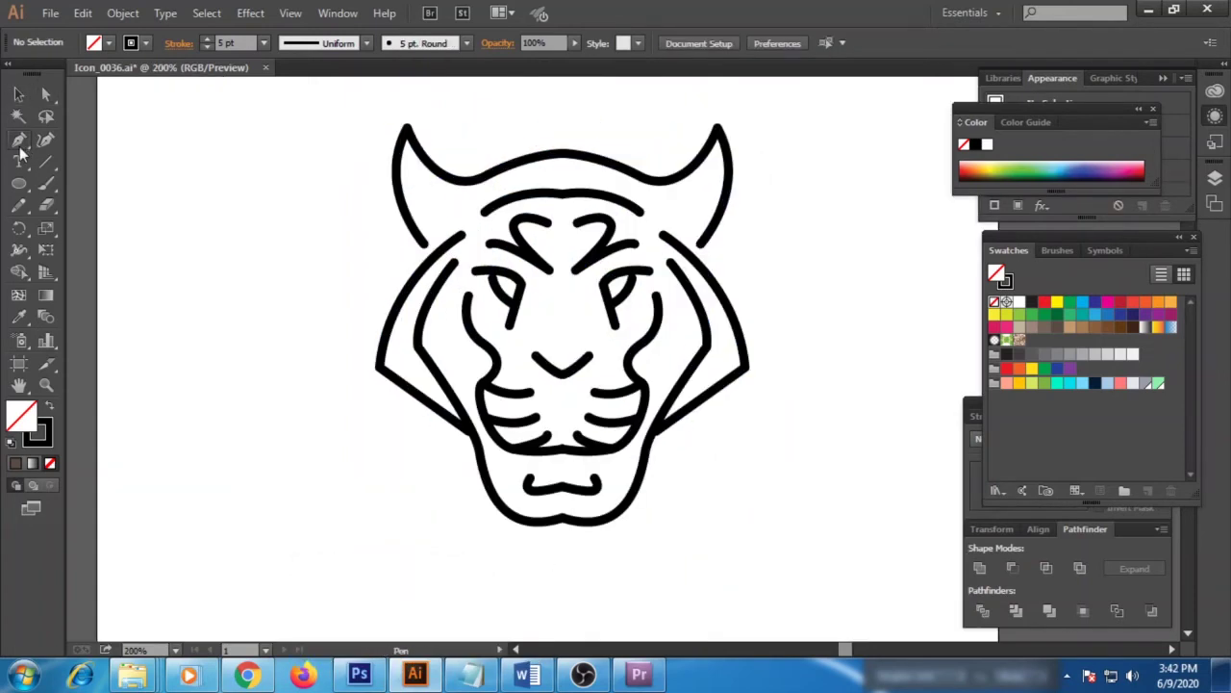
- Select all the tiger line art and lock it with Object > Lock > Selection
key(v)
mouse_move(354, 114)
mouse_down()
mouse_move(688, 527)
mouse_move(766, 577)
mouse_up()
click(123, 13)
mouse_move(423, 129)
click(428, 120)
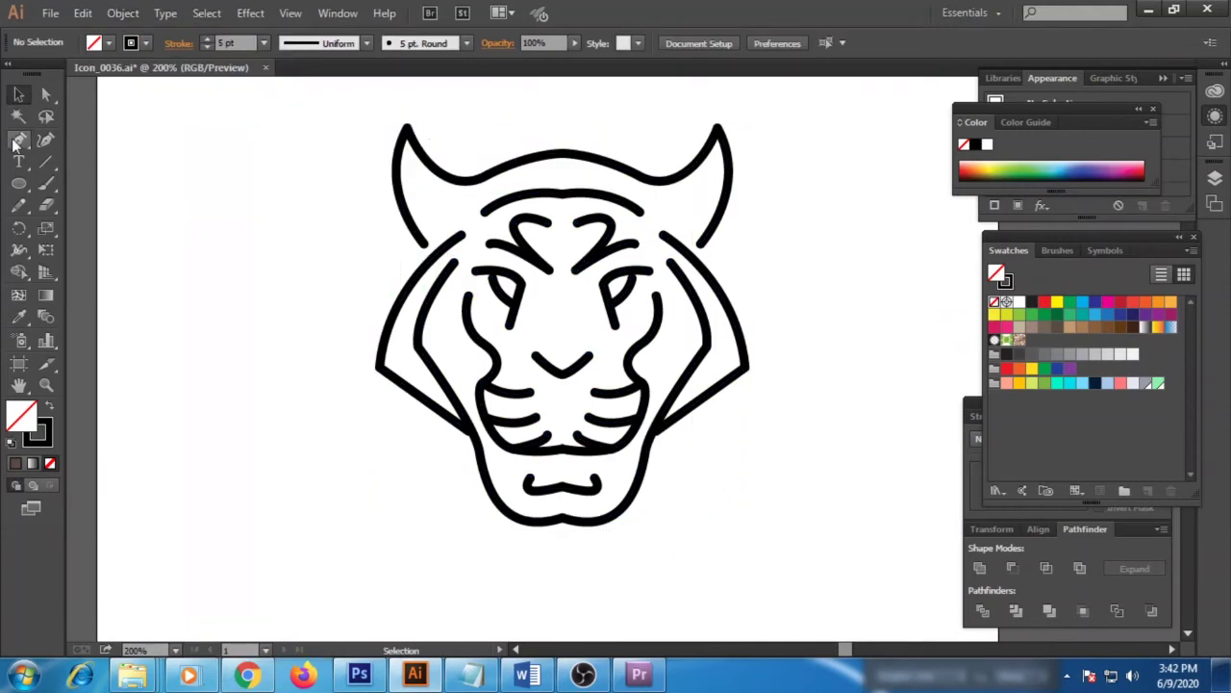
- Start tracing the head outline at the left horn with an orange fill and no stroke
click(19, 145)
key(ctrl+plus)
scroll(288, 357, up, 2)
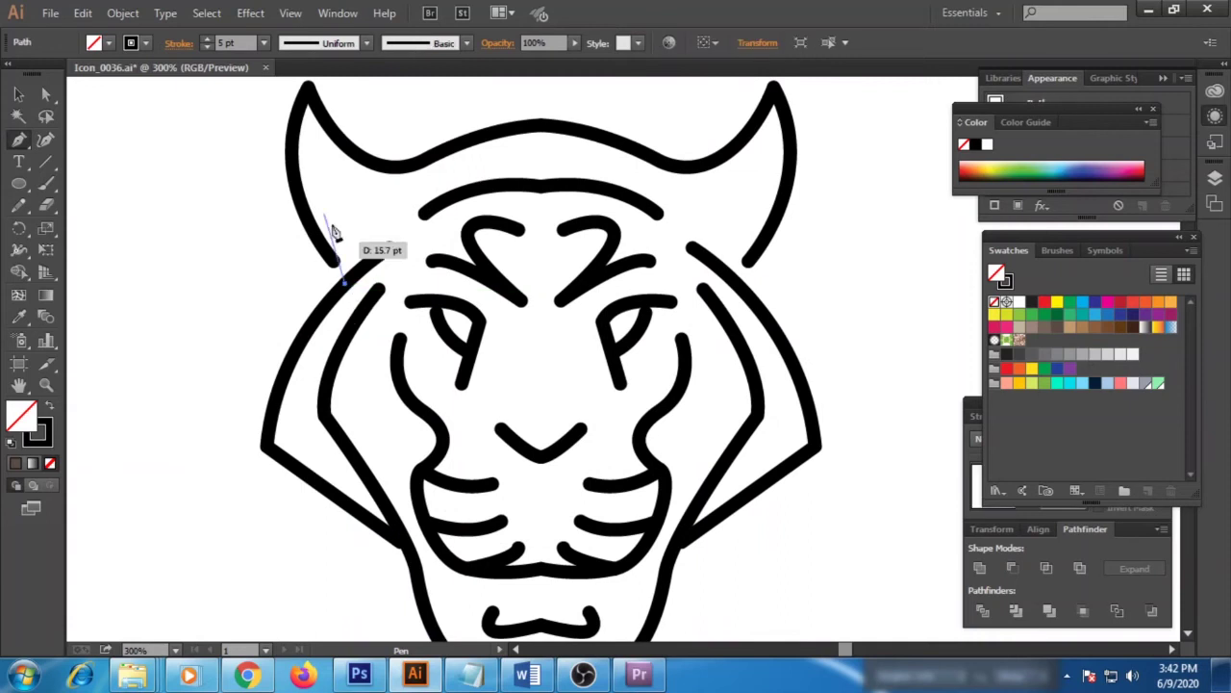
click(343, 282)
click(293, 134)
scroll(302, 104, up, 5)
drag(309, 312, 69, 416)
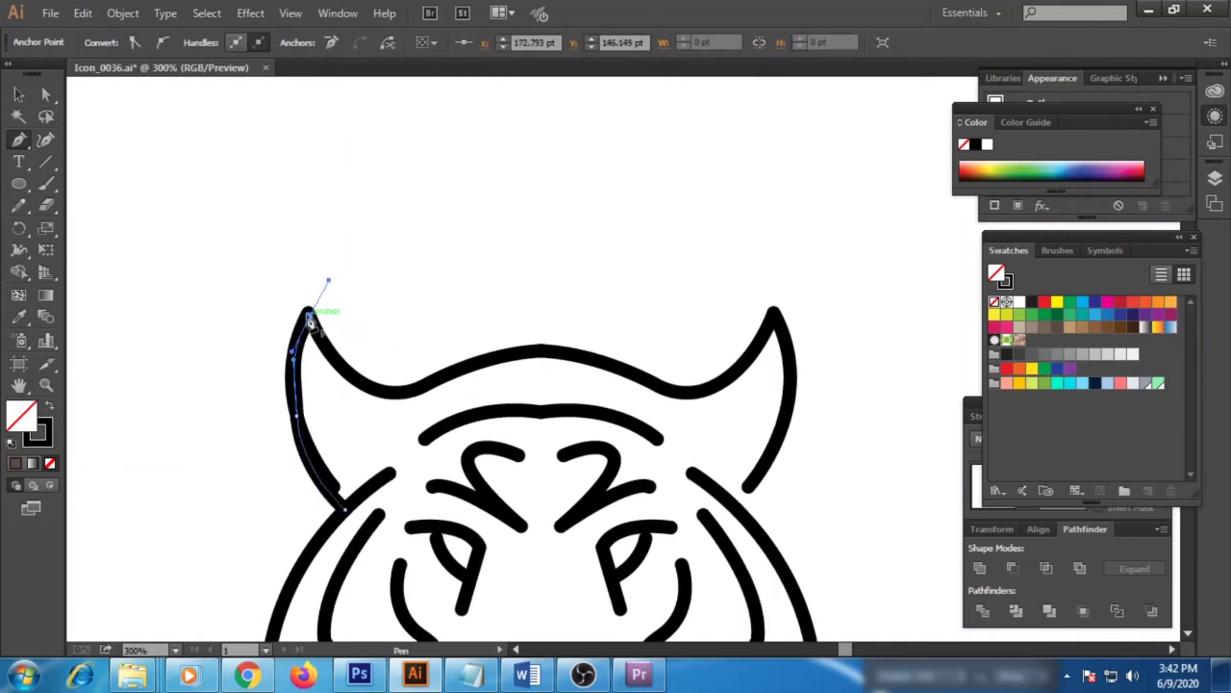
key(shift+x)
click(1171, 306)
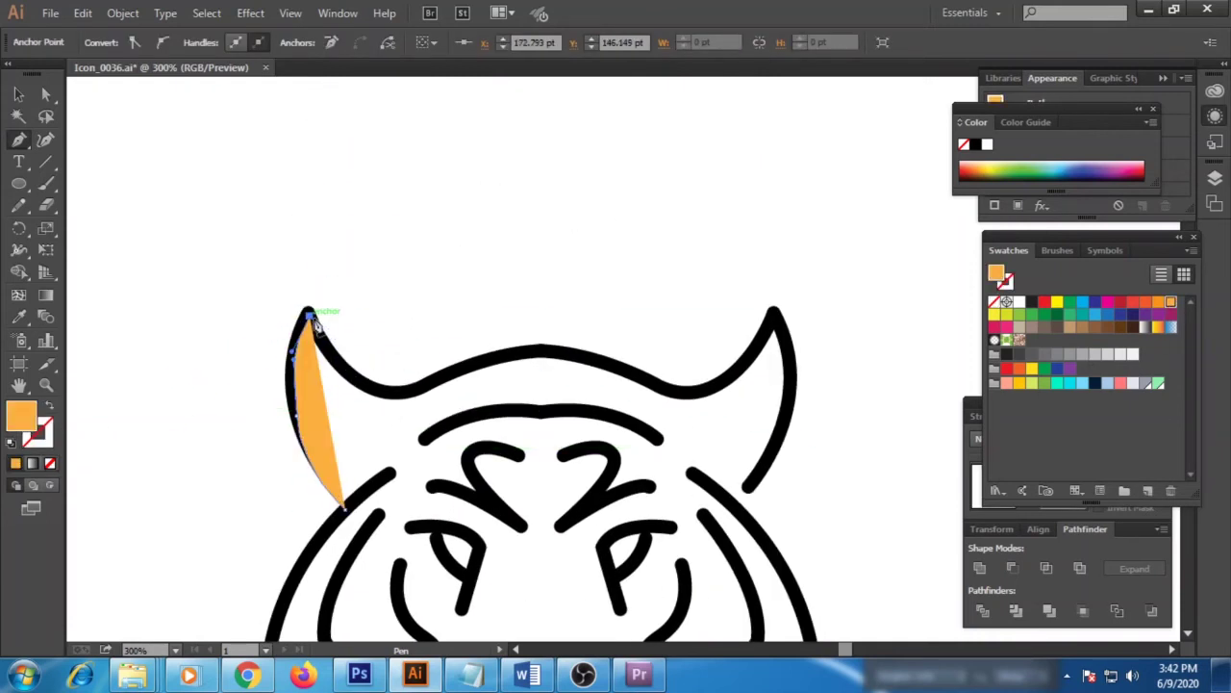
- Continue the orange path over the head top, right horn, cheeks and jaw, closing the shape
click(416, 389)
mouse_move(553, 350)
mouse_down()
mouse_move(709, 398)
mouse_move(753, 378)
mouse_up()
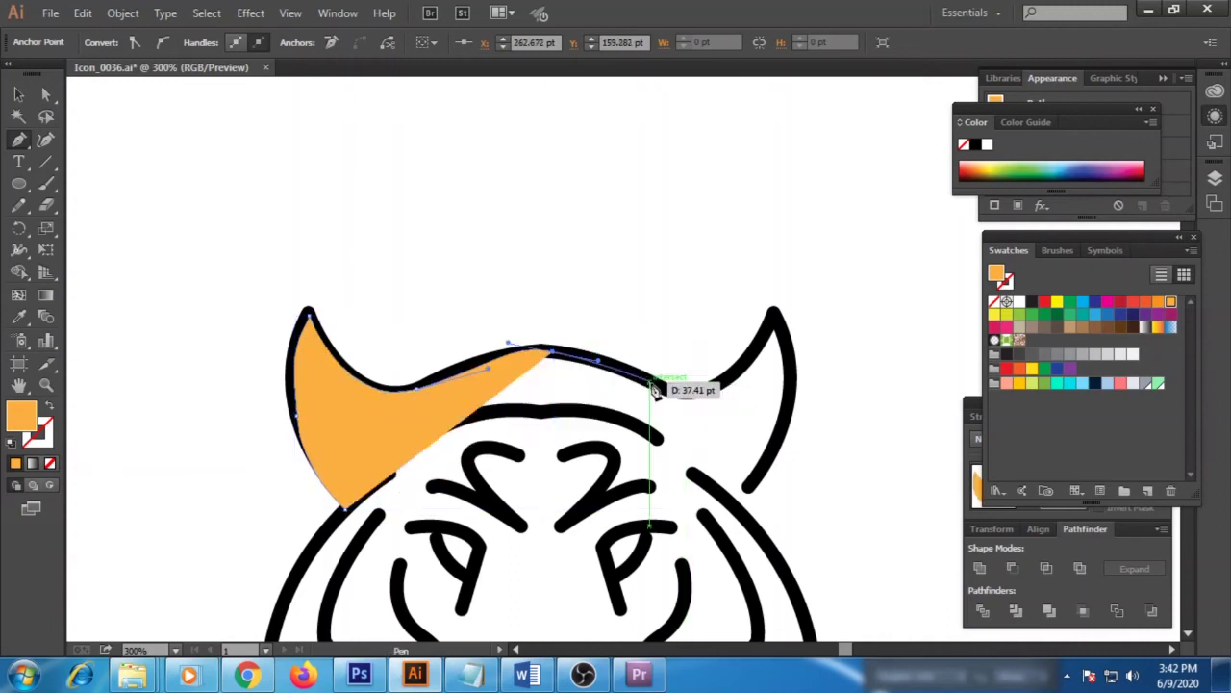
click(775, 307)
drag(742, 511, 662, 620)
mouse_move(776, 556)
mouse_down()
mouse_move(582, 275)
mouse_move(588, 284)
mouse_up()
click(447, 395)
mouse_move(378, 537)
mouse_down()
mouse_move(628, 430)
mouse_move(677, 445)
mouse_up()
click(433, 296)
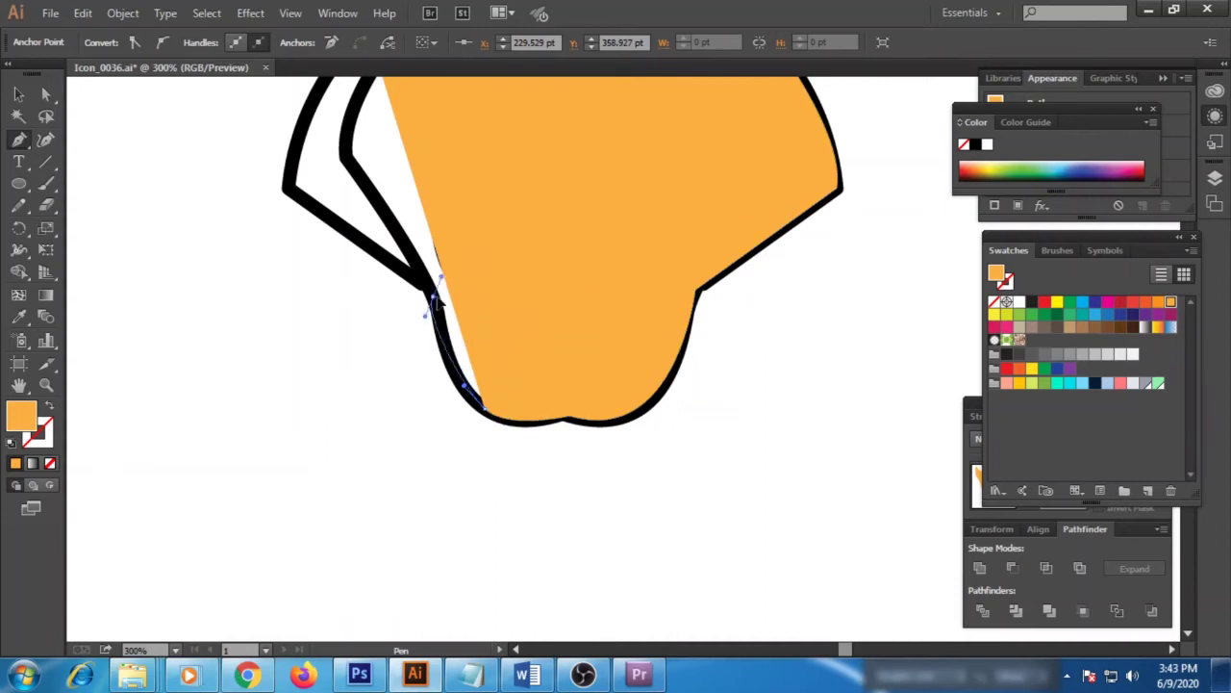
drag(474, 307, 701, 490)
click(512, 368)
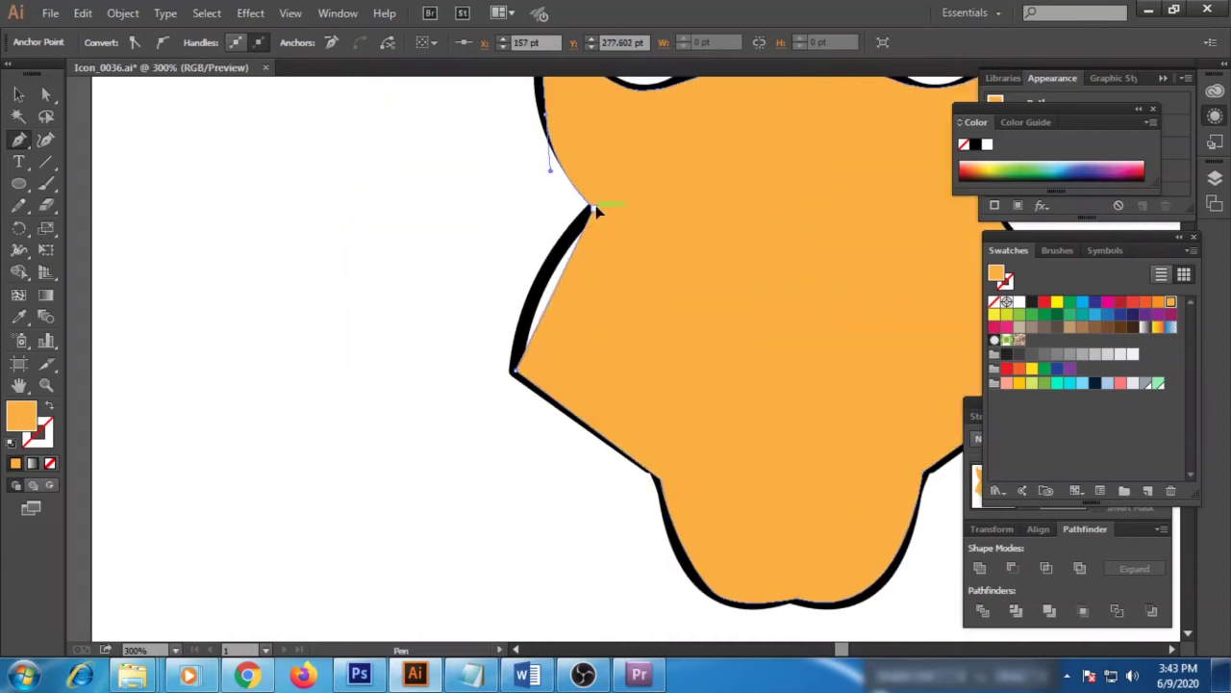
click(590, 206)
- Send the orange head shape to the back behind the black line art
key(v)
key(ctrl+shift+bracketleft)
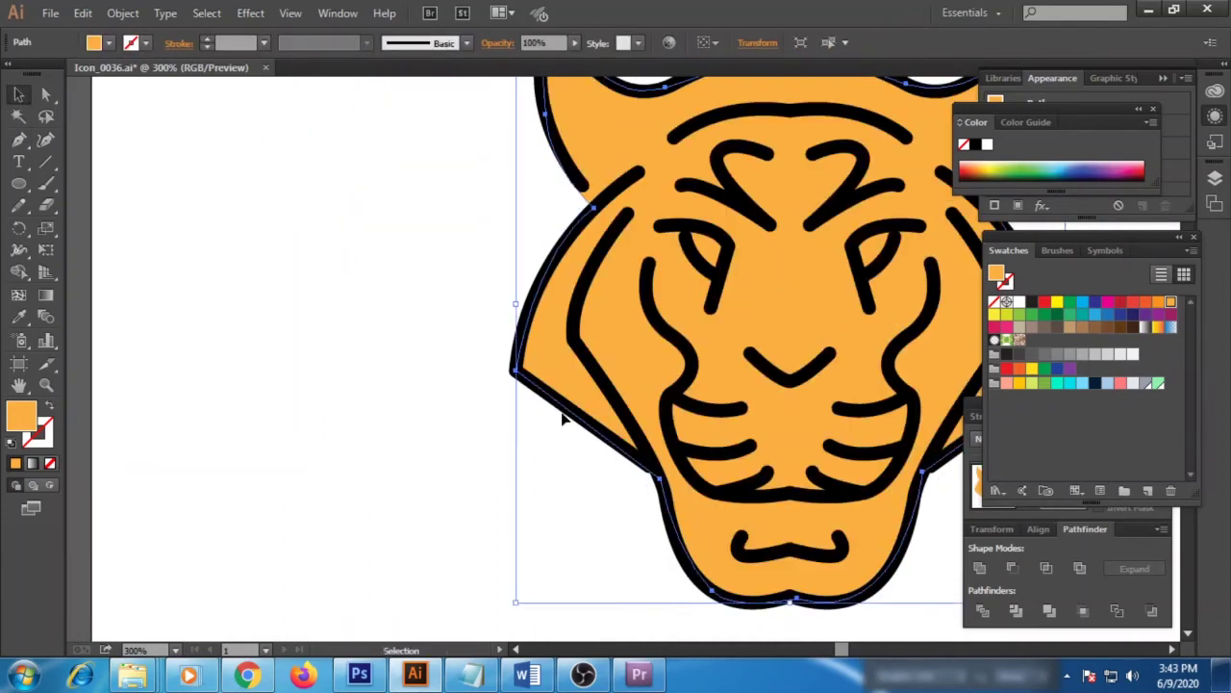
click(352, 445)
scroll(352, 446, right, 5)
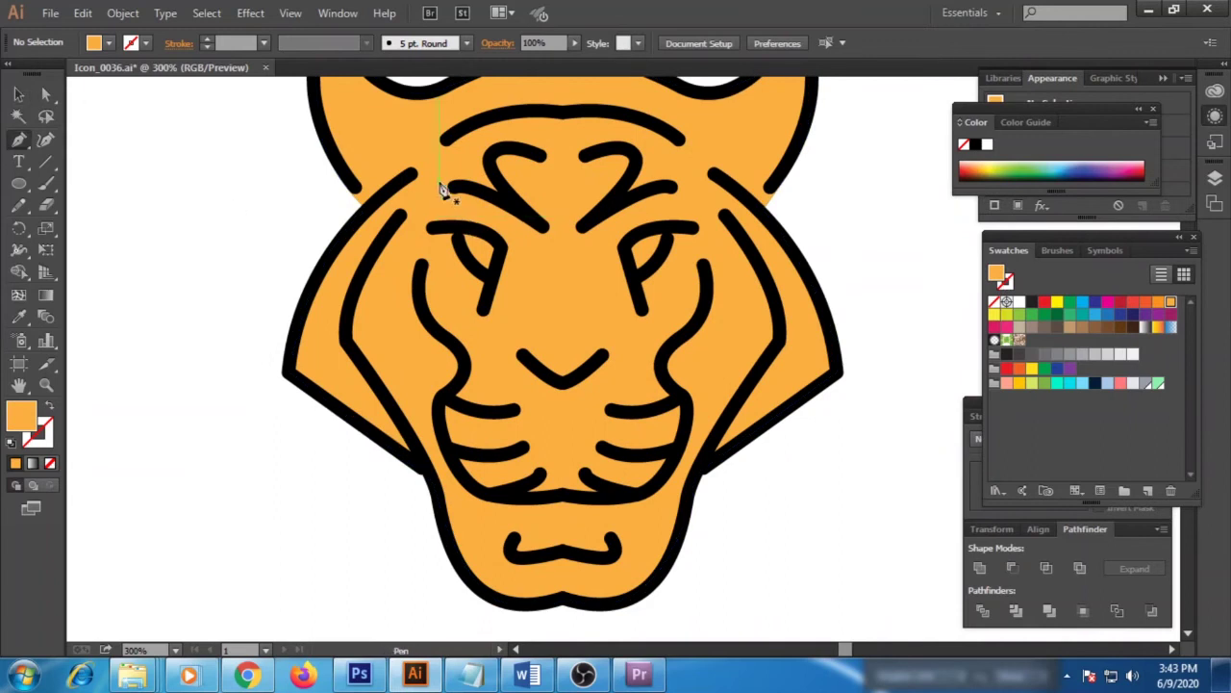
- Draw a closed darker orange shading patch on the left outer cheek
click(417, 174)
click(348, 335)
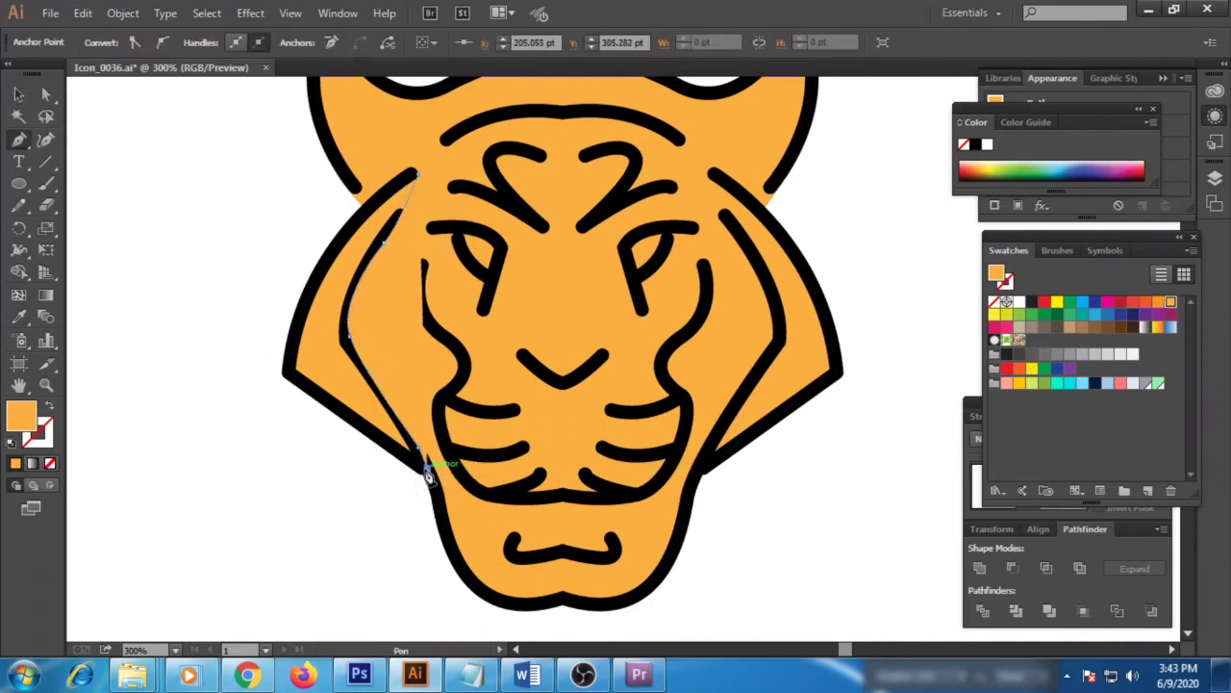
click(428, 472)
click(289, 372)
drag(417, 173, 293, 231)
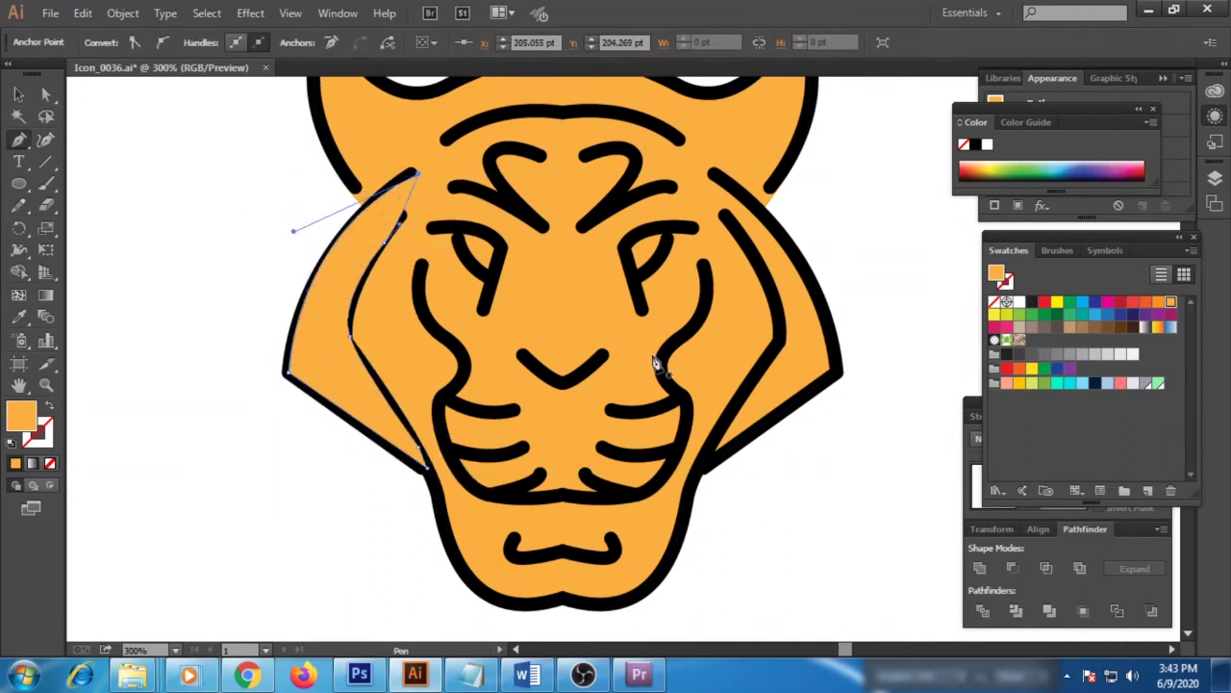
- Reflect a copy of the cheek patch and move it onto the right cheek
key(v)
right_click(338, 310)
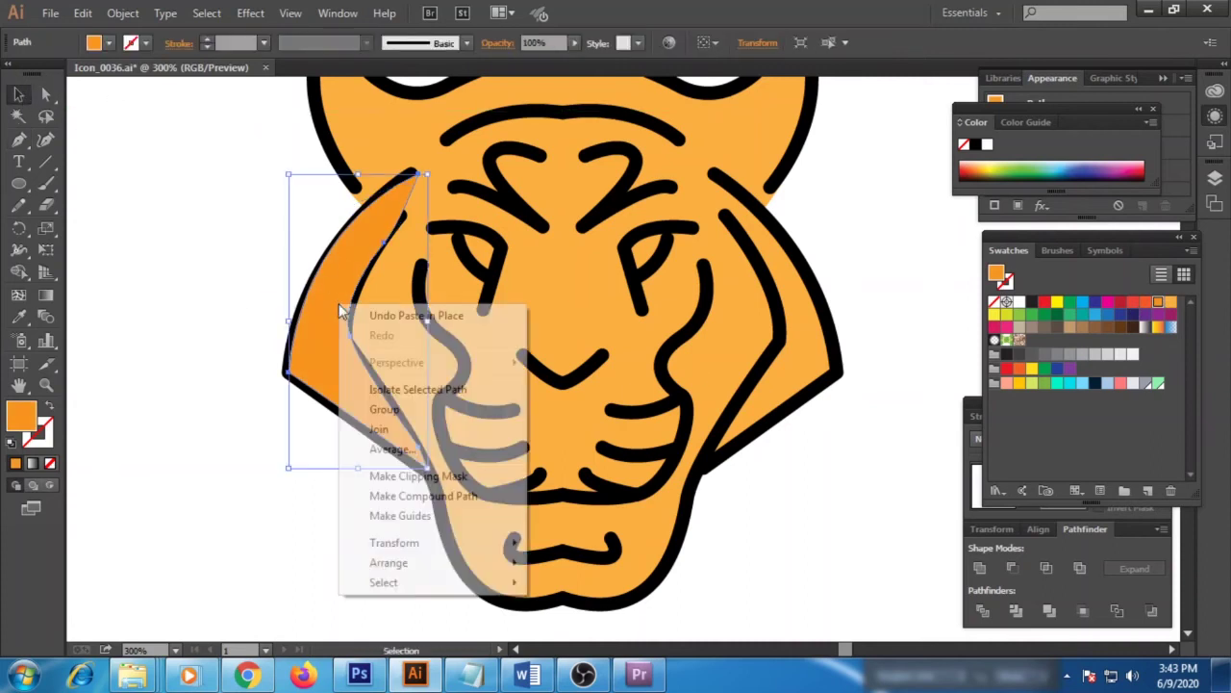
click(225, 521)
click(606, 467)
key(shift+Right)
key(shift+Right)
key(shift+Right)
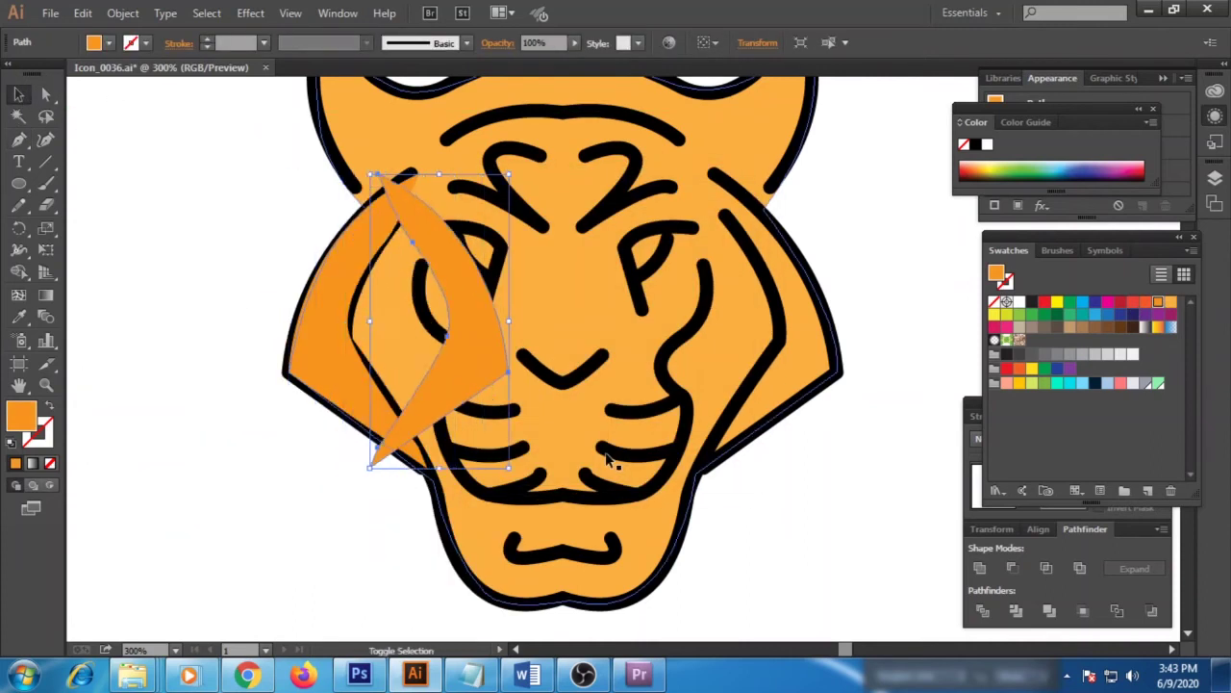
key(shift+Right)
key(shift+Right)
key(shift+Right)
key(shift+Right)
key(shift+Right)
key(shift+Right)
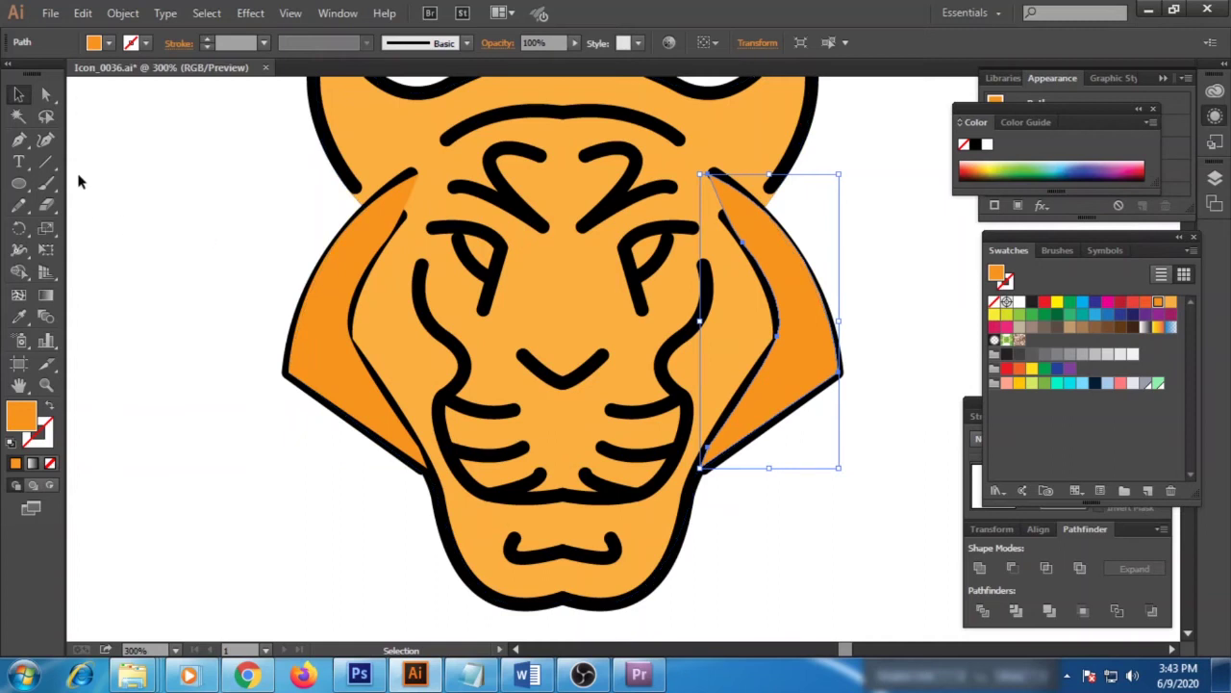
- Draw a whisker-pad shading shape by the muzzle and mirror a copy to the right side
click(21, 141)
mouse_move(524, 412)
mouse_down()
mouse_move(538, 416)
mouse_move(541, 478)
mouse_move(488, 505)
mouse_up()
drag(446, 407, 450, 414)
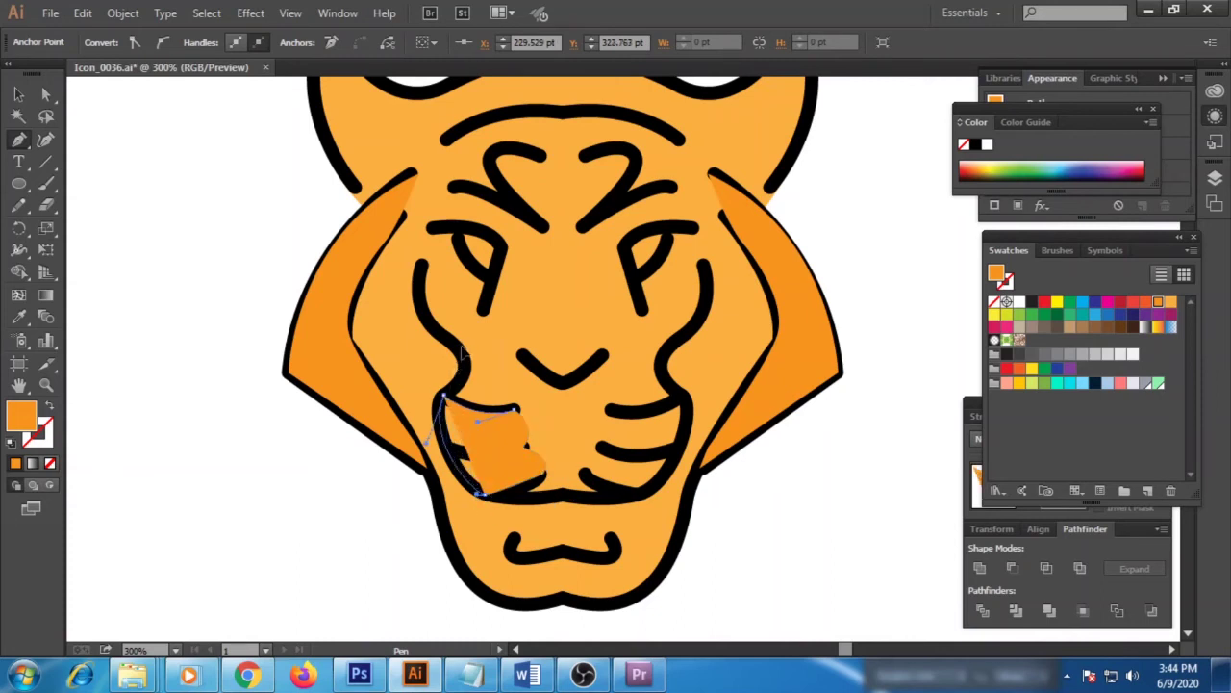
key(v)
click(480, 449)
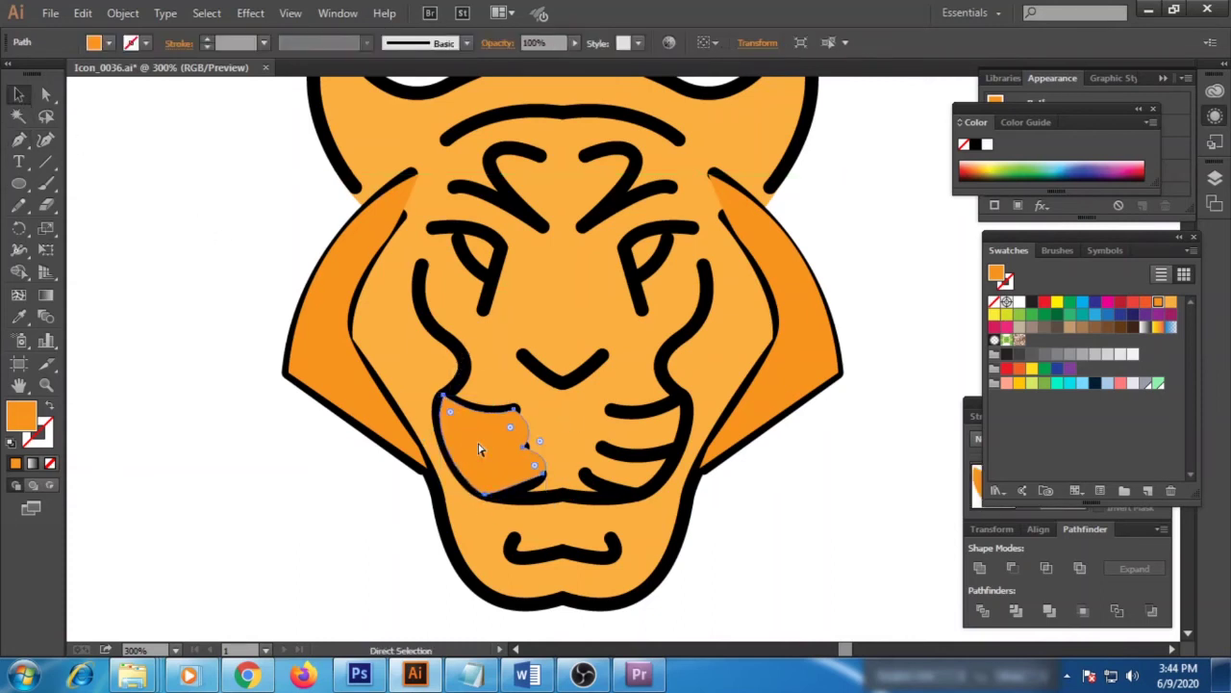
right_click(480, 450)
click(390, 470)
click(626, 452)
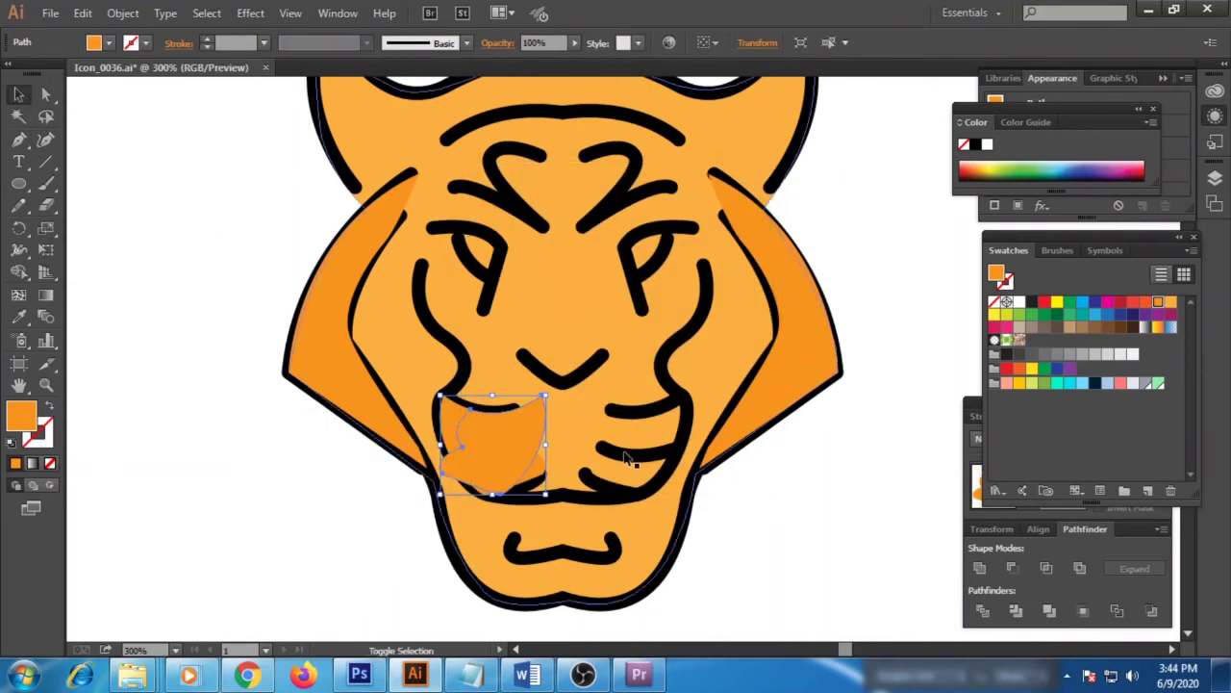
drag(486, 450, 623, 451)
shift+click(486, 442)
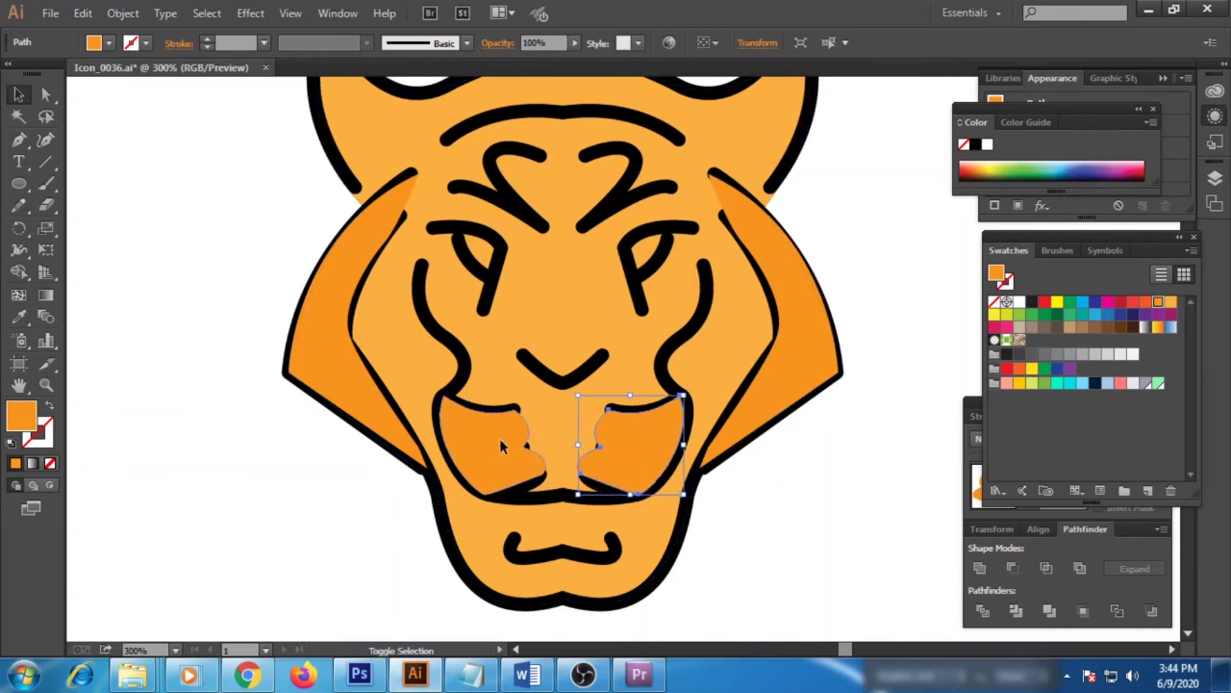
- Send the darker orange patches behind the black stripes and lines
shift+click(327, 387)
key(ctrl+bracketleft)
click(856, 558)
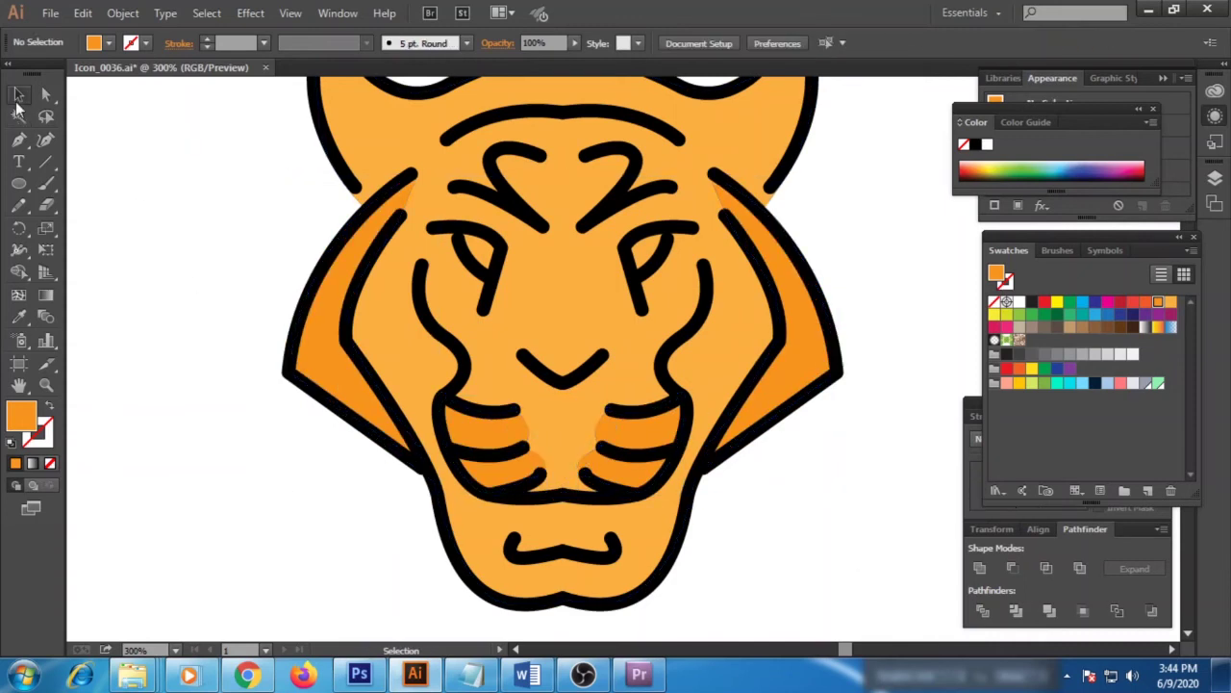
- Isolate the line-art group and draw a straight vertical stroke from nose tip to mouth
right_click(154, 130)
click(582, 385)
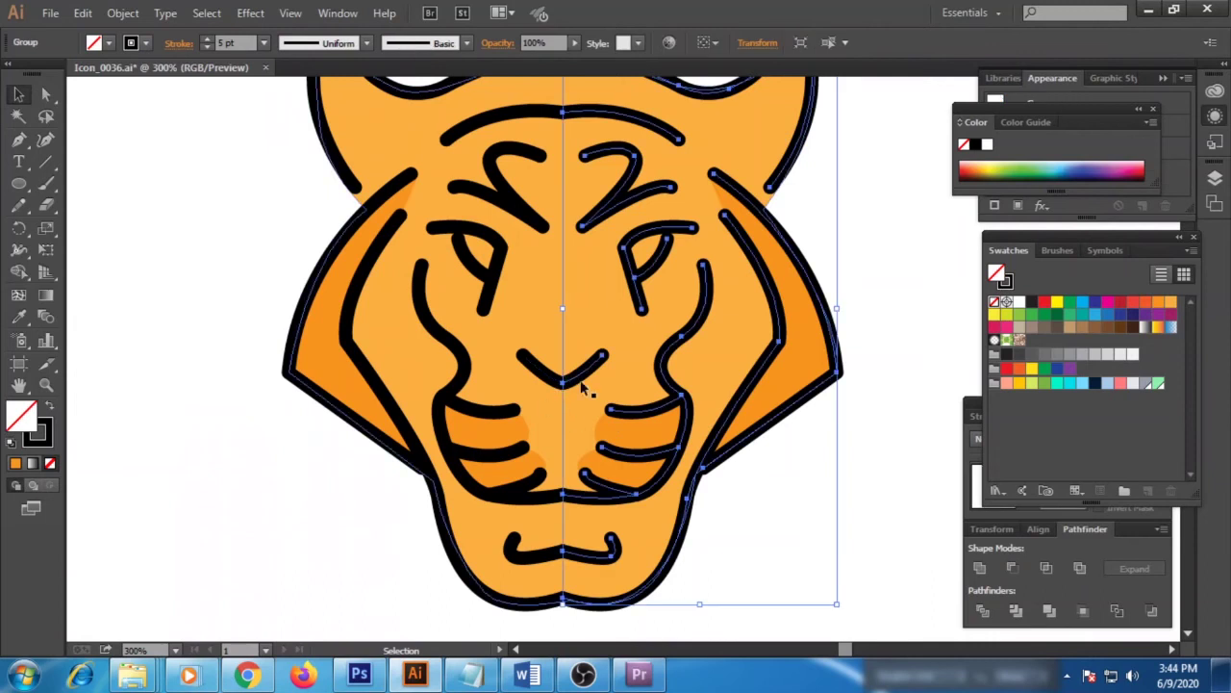
double_click(582, 385)
double_click(799, 505)
double_click(563, 383)
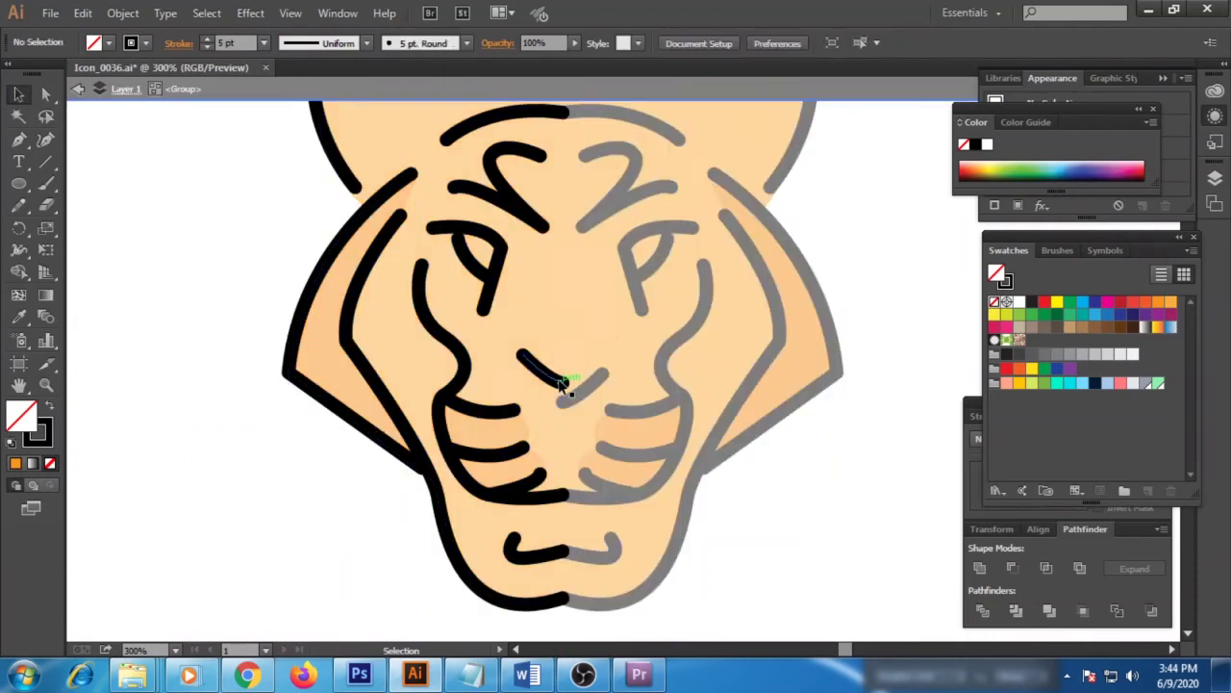
double_click(800, 495)
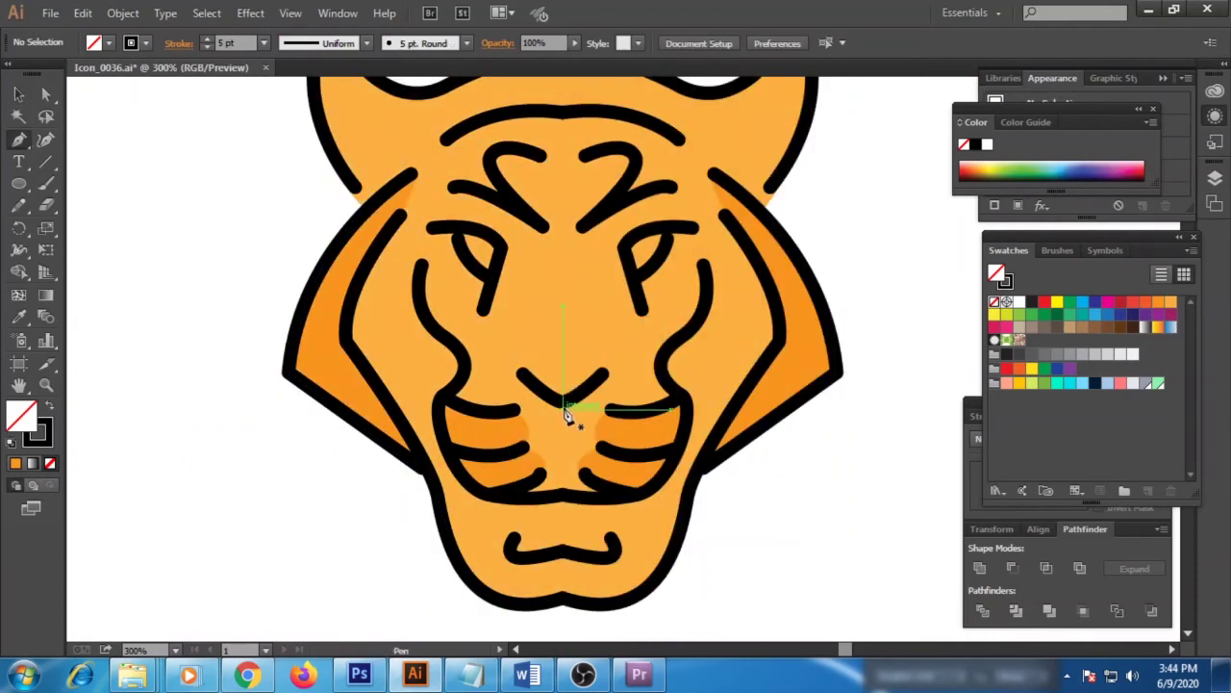
click(563, 484)
key(ctrl+minus)
key(v)
click(170, 192)
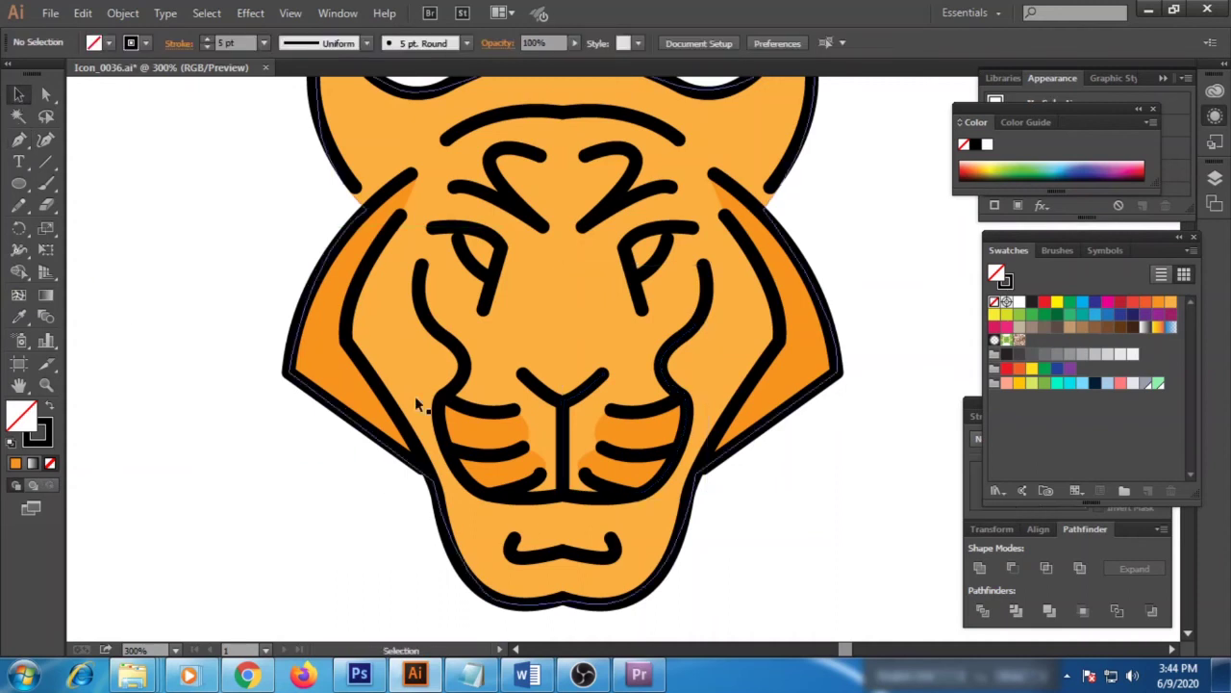
key(ctrl+plus)
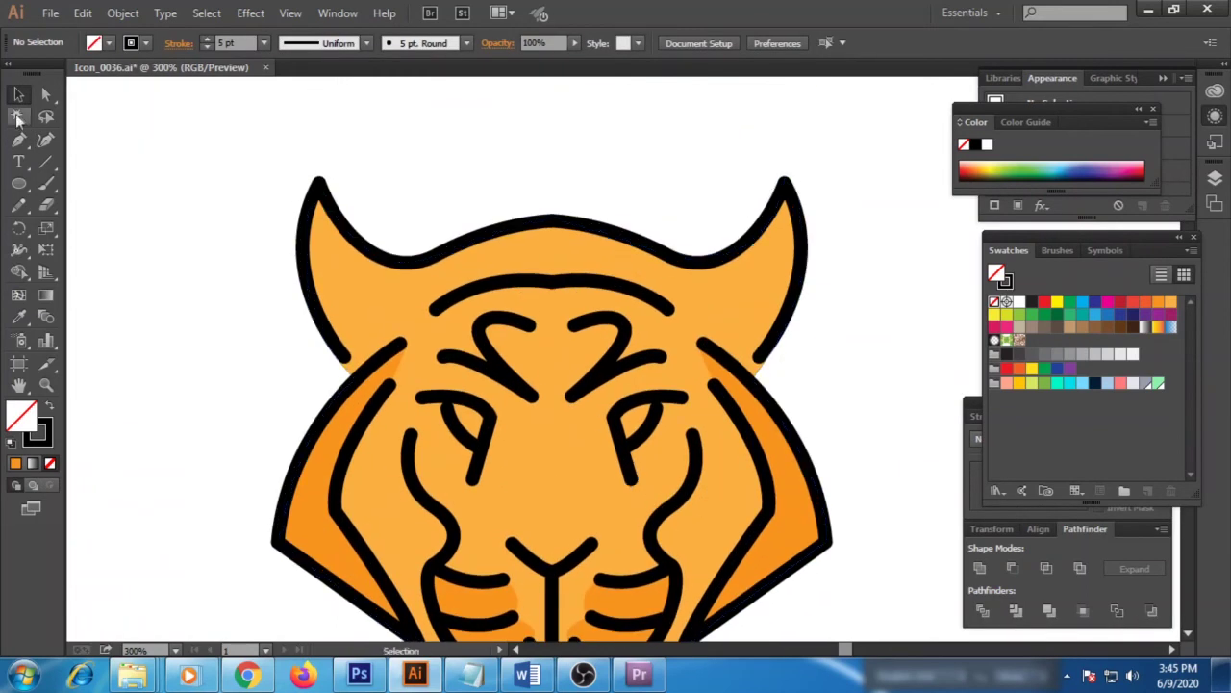
- Draw a closed inner-ear shape on the left ear with a darker orange fill
click(366, 365)
click(325, 186)
drag(326, 252, 330, 255)
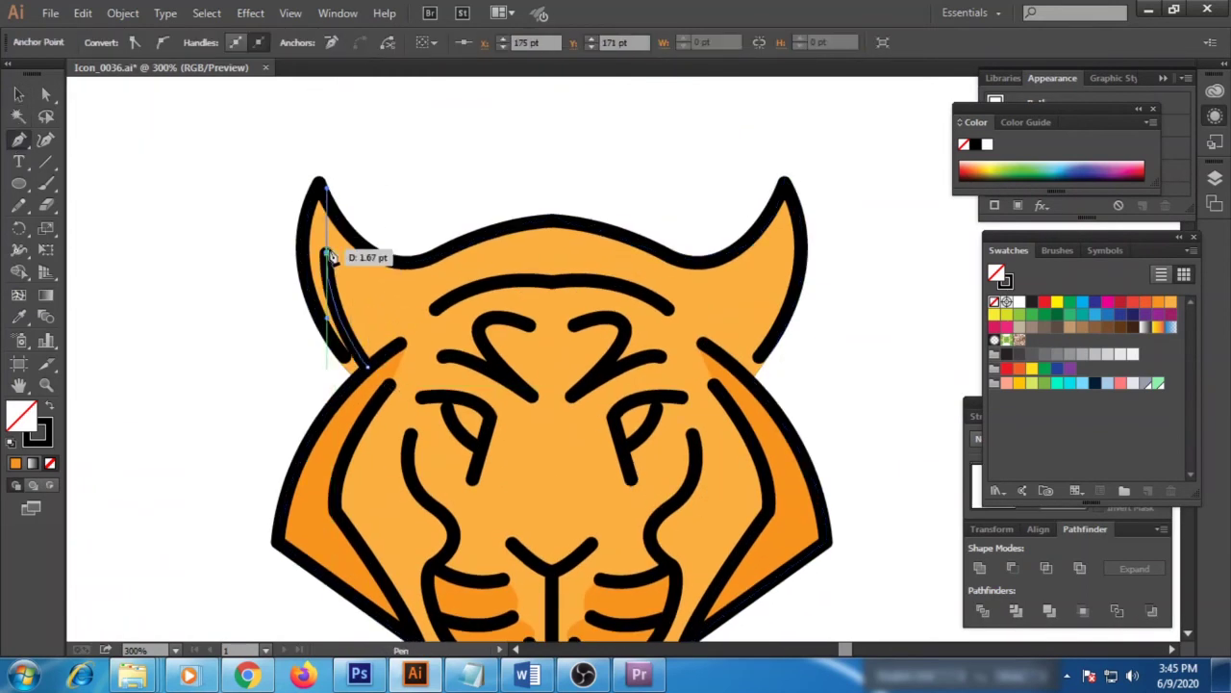
click(366, 365)
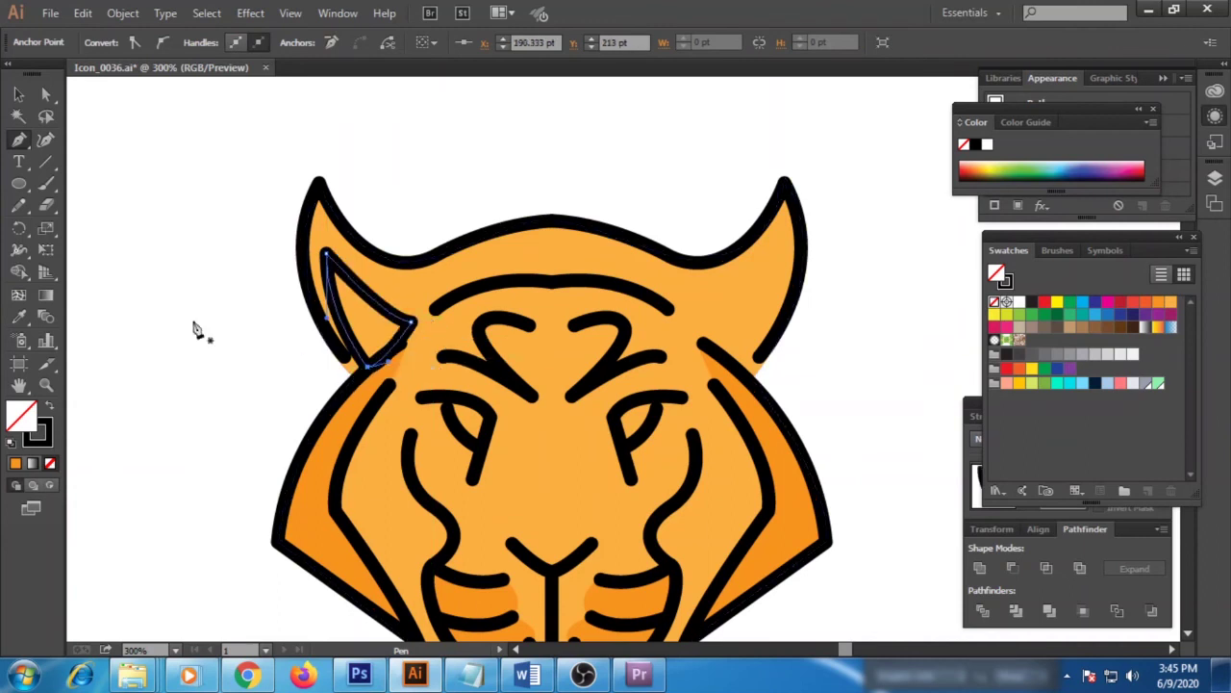
key(i)
click(363, 385)
key(v)
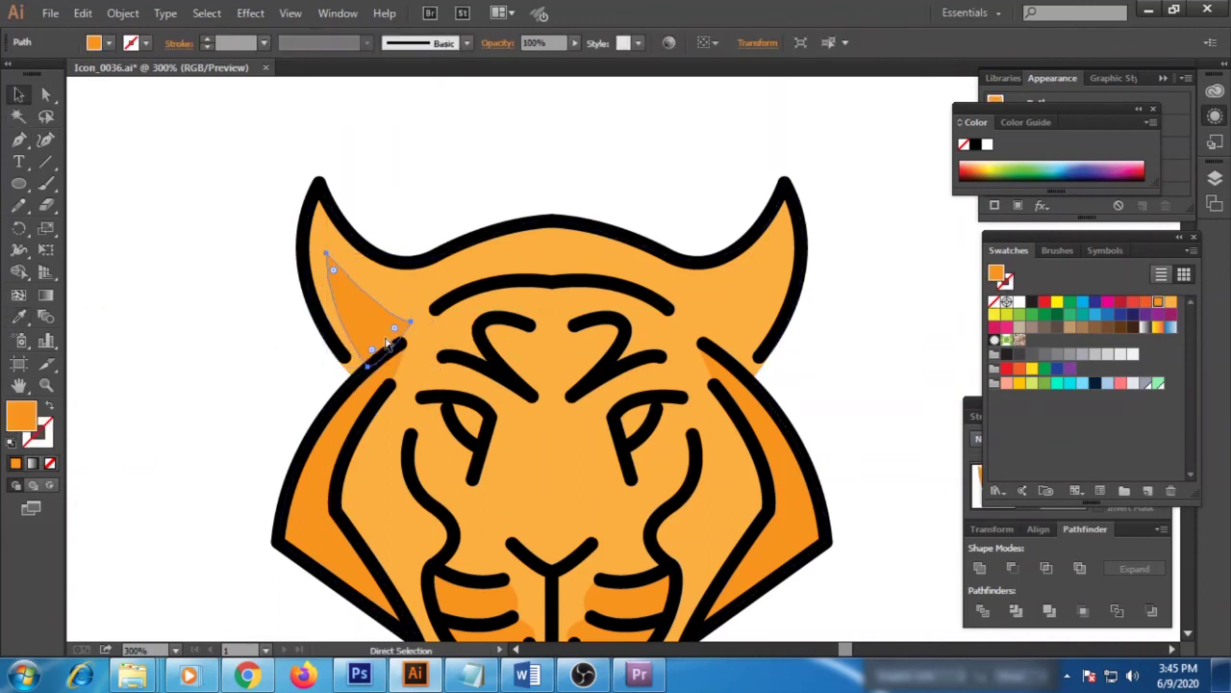
- Reflect a vertical copy of the inner-ear shape and shift it onto the right ear
click(365, 338)
right_click(367, 331)
click(473, 516)
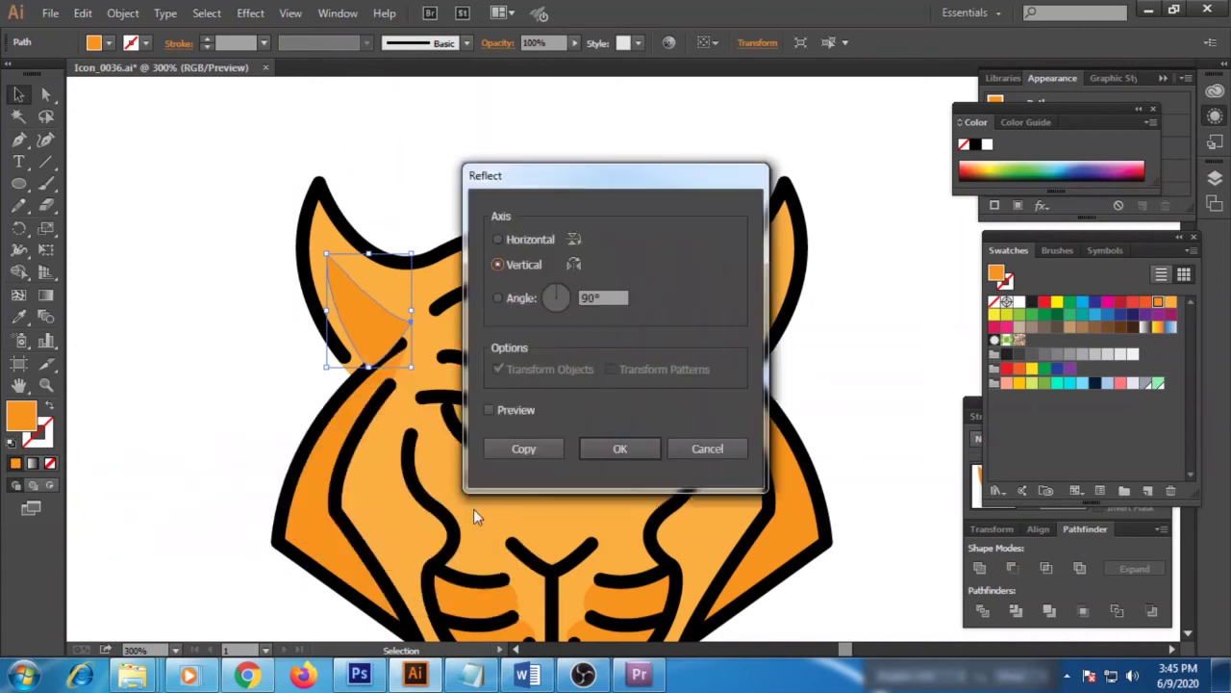
click(524, 448)
key(shift+Right)
key(shift+Right)
key(shift+Right)
key(shift+Right)
key(shift+Right)
key(shift+Right)
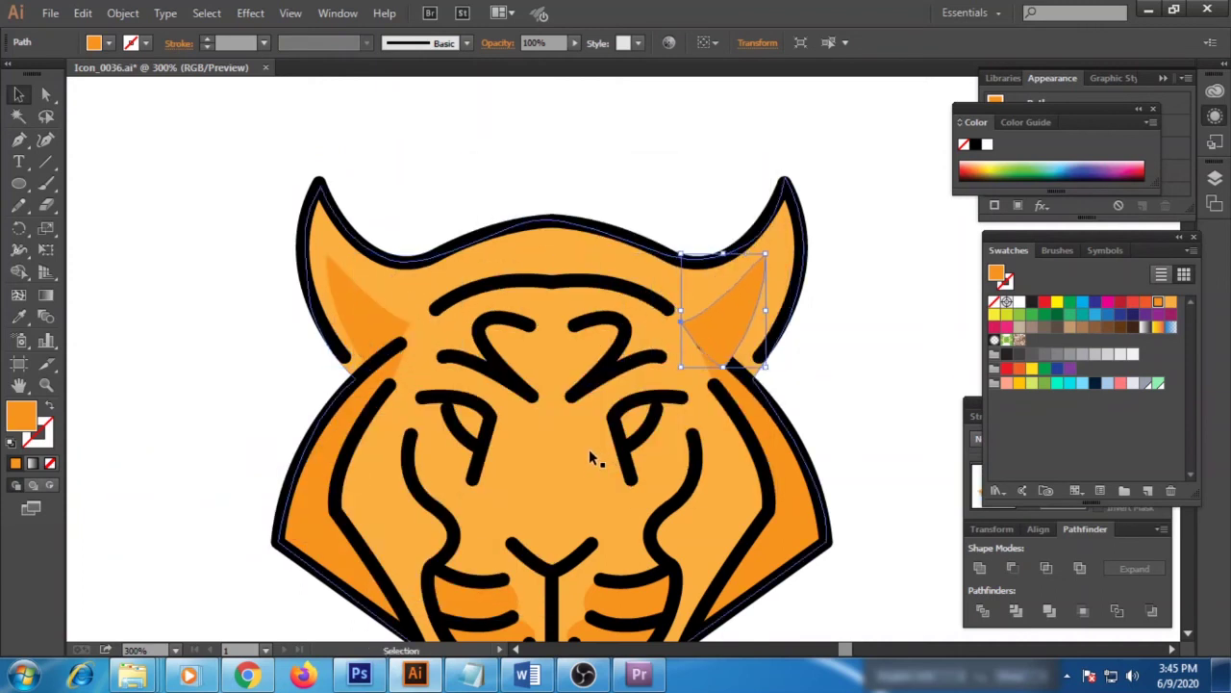
key(ctrl+shift+a)
drag(708, 476, 723, 420)
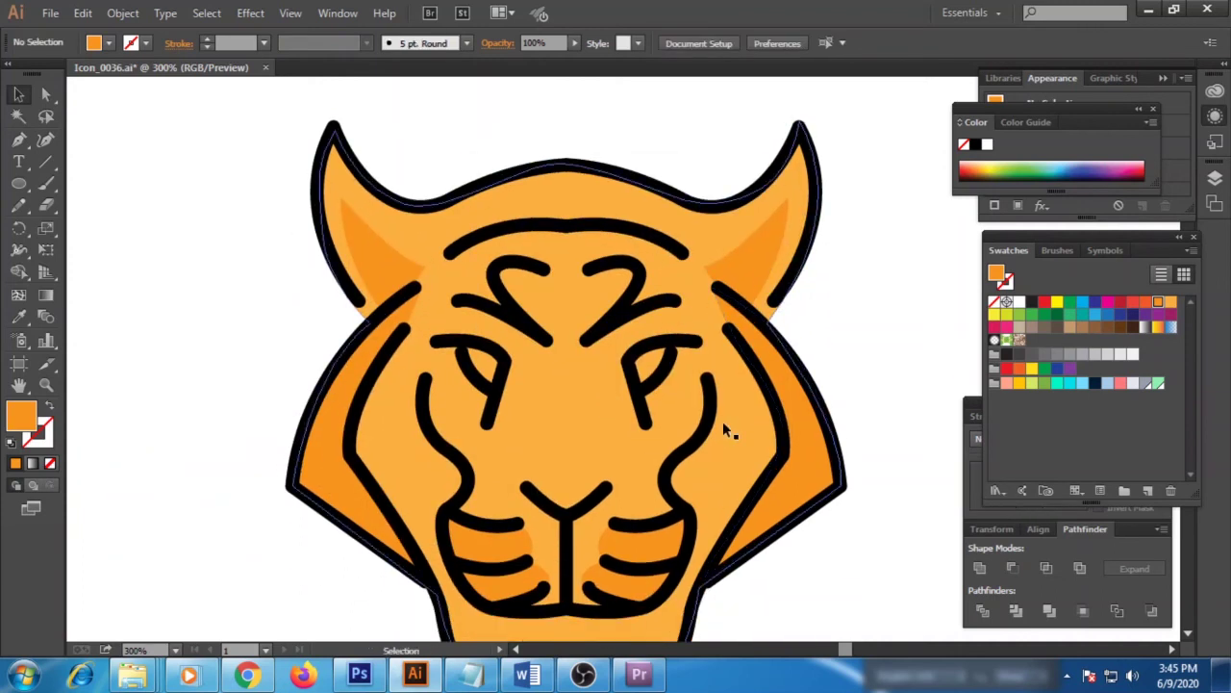
- Zoom in and draw the left eye shape with the Pen tool, filled red
key(ctrl+plus)
key(ctrl+plus)
click(19, 140)
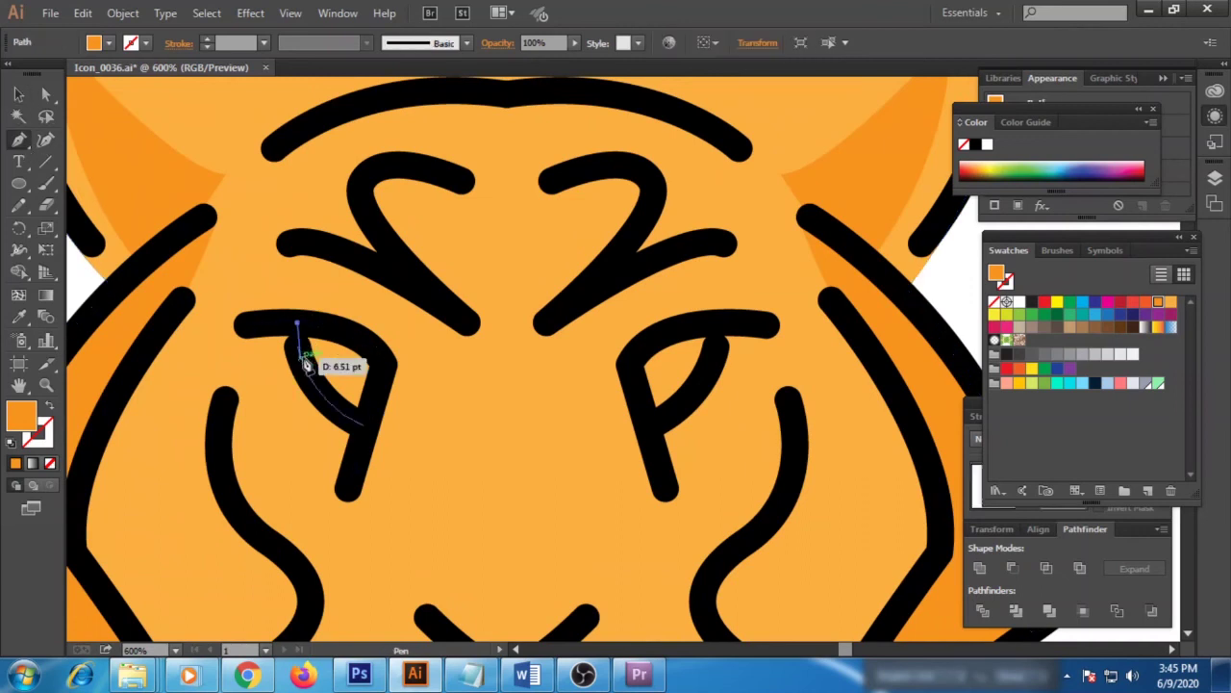
click(297, 324)
drag(365, 412, 368, 416)
click(377, 355)
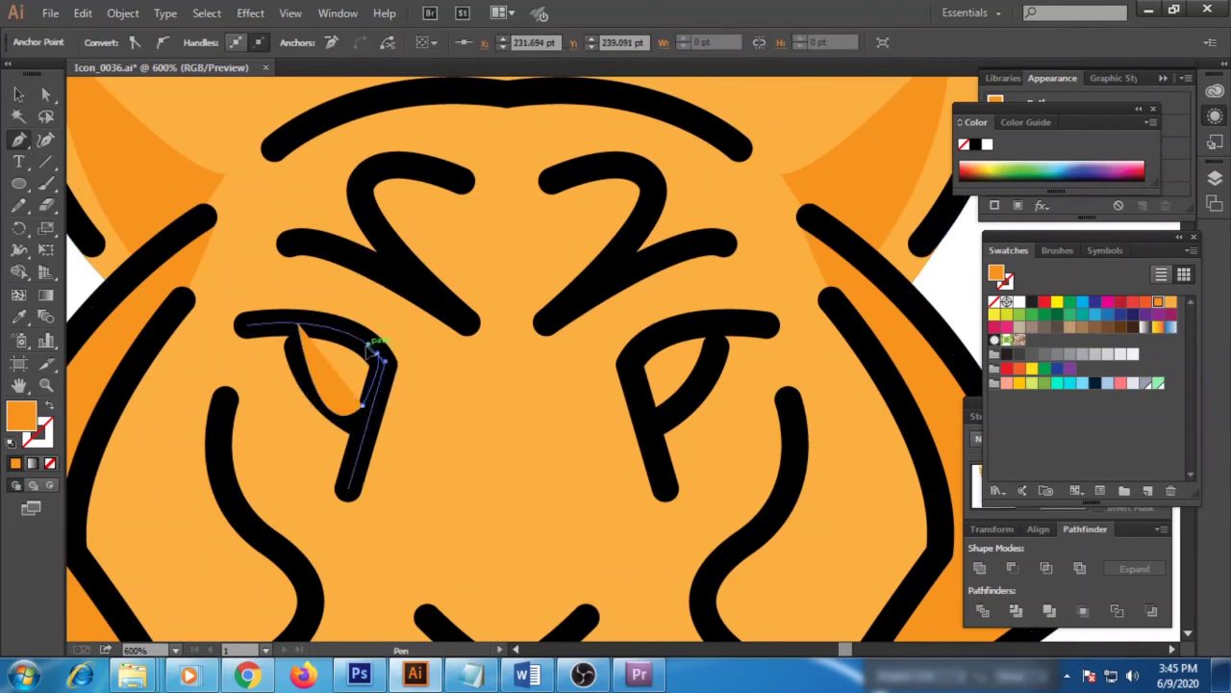
click(297, 325)
click(1119, 304)
- Reflect a copy of the red eye to create the mirrored right eye
key(v)
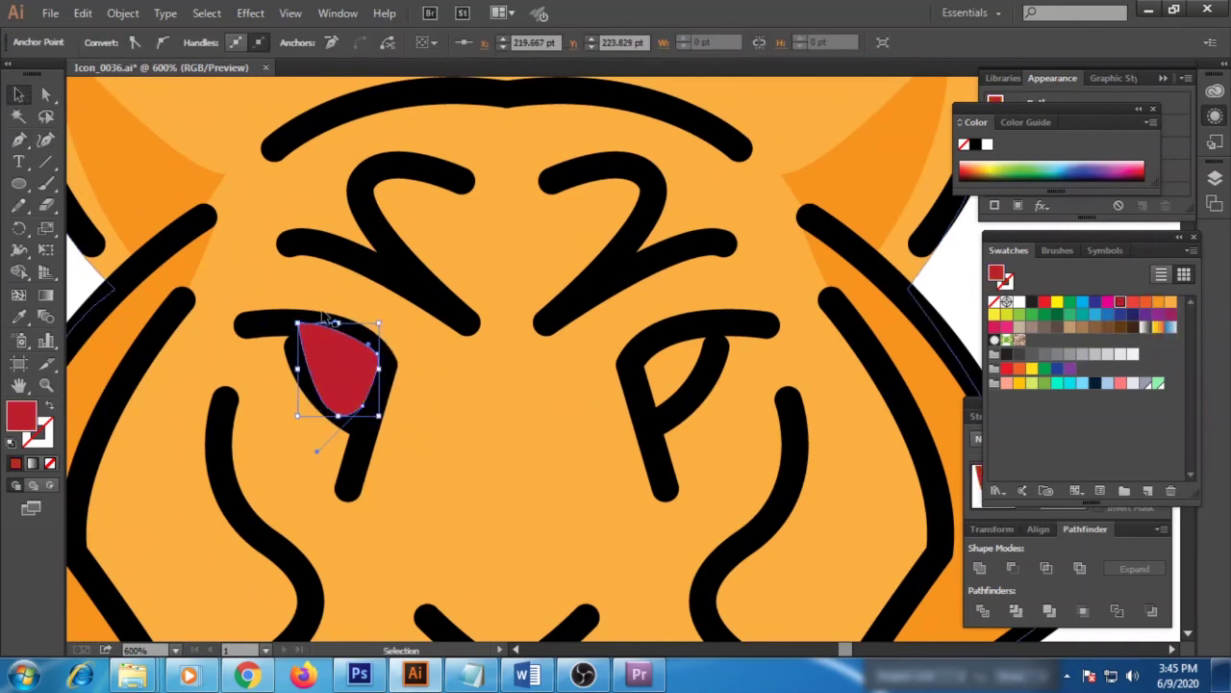
right_click(338, 388)
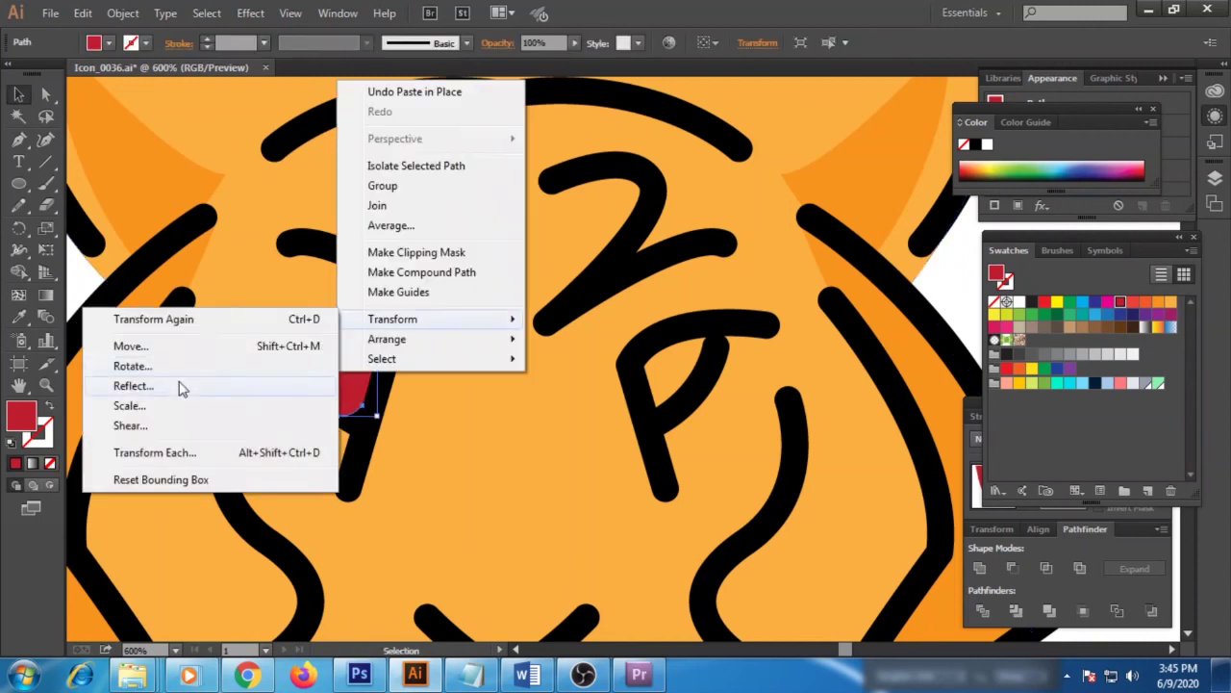
click(336, 386)
click(602, 446)
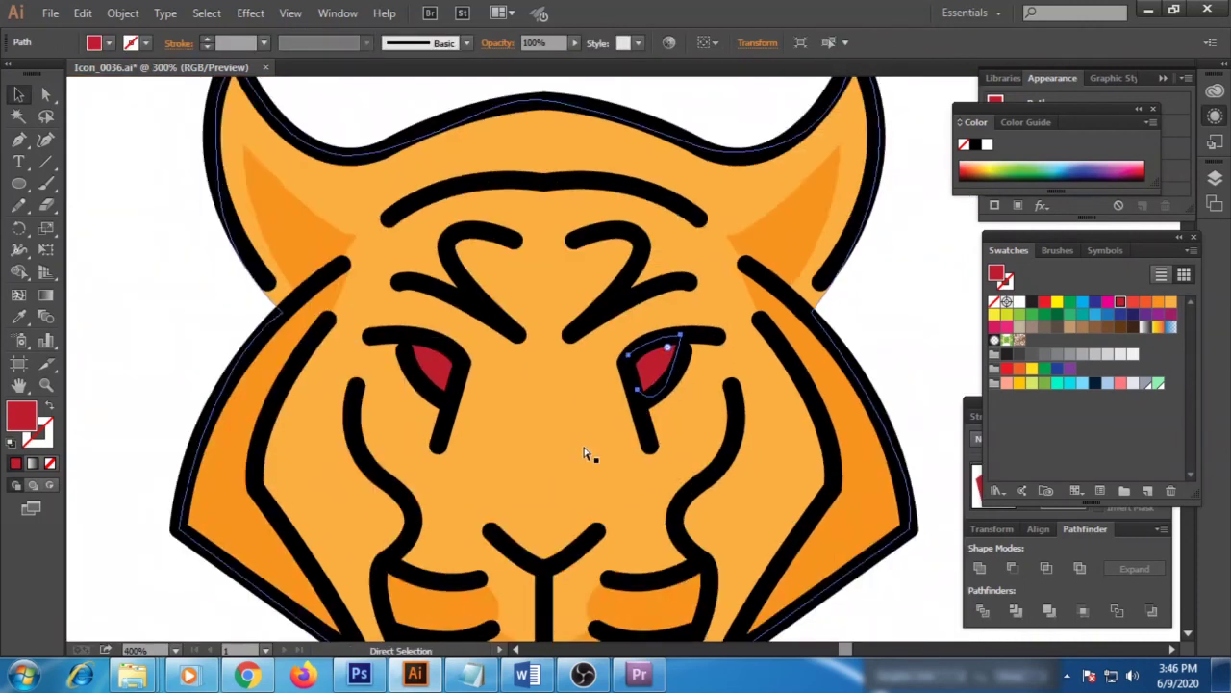
scroll(880, 394, down, 3)
- Select the whole tiger and centre it horizontally, aligning to the artboard
click(808, 417)
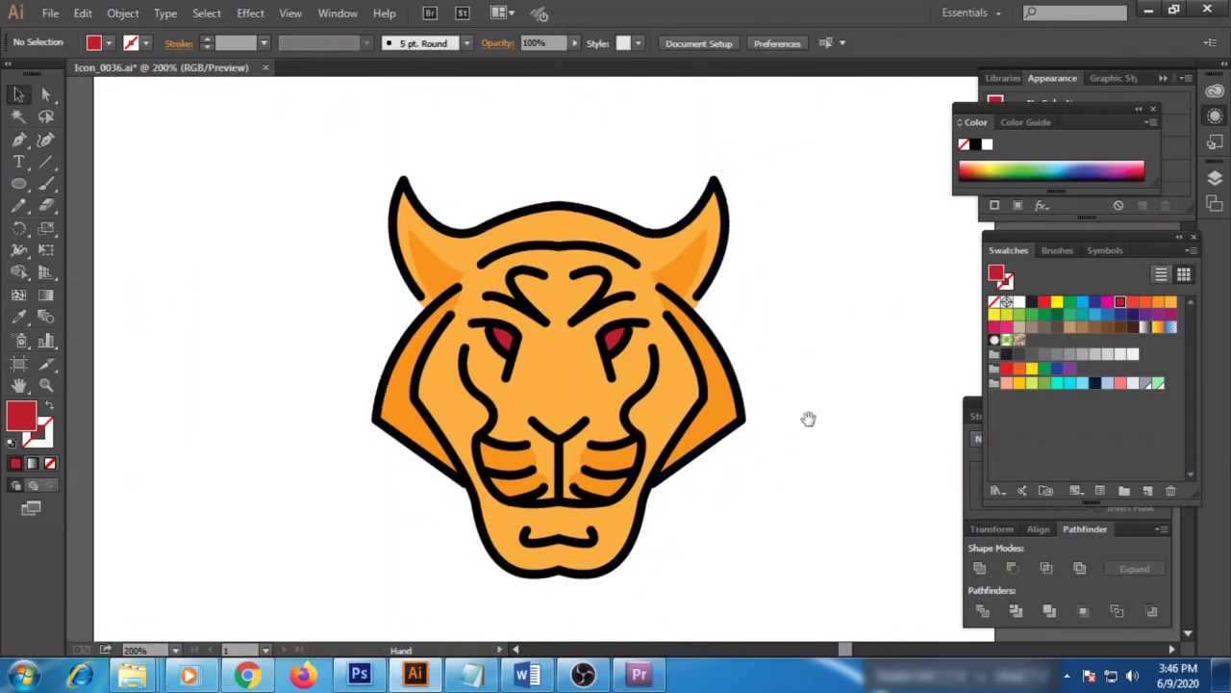
key(ctrl+a)
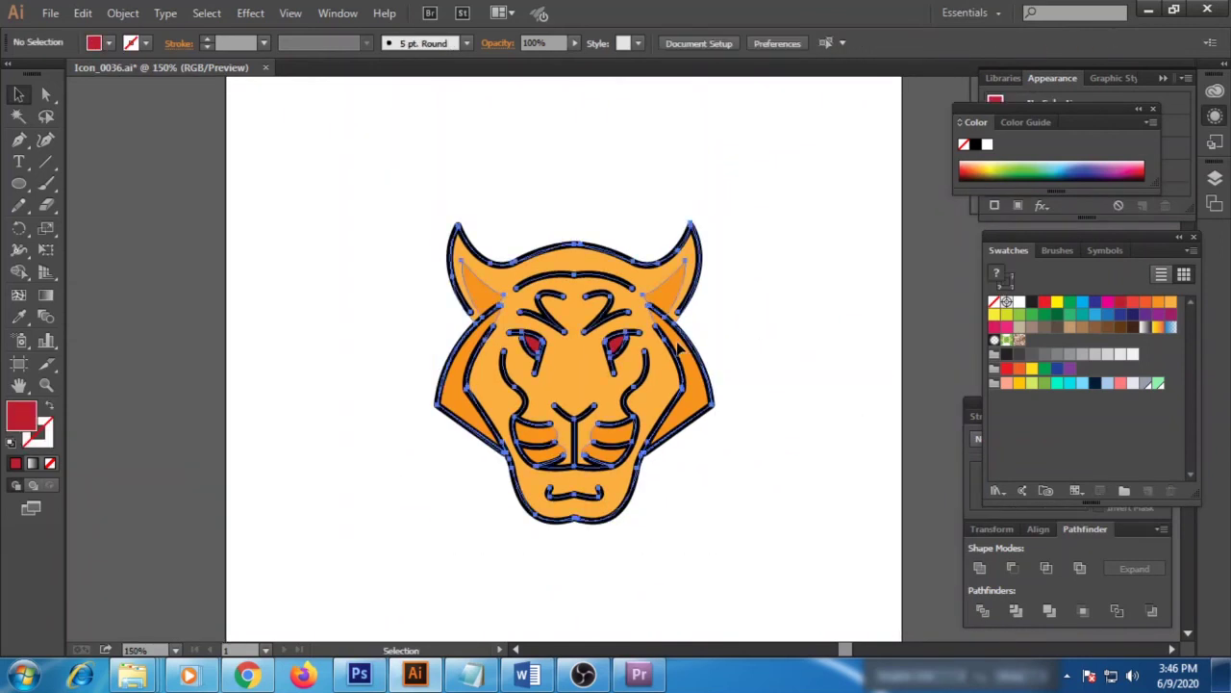
click(708, 42)
click(752, 103)
click(760, 282)
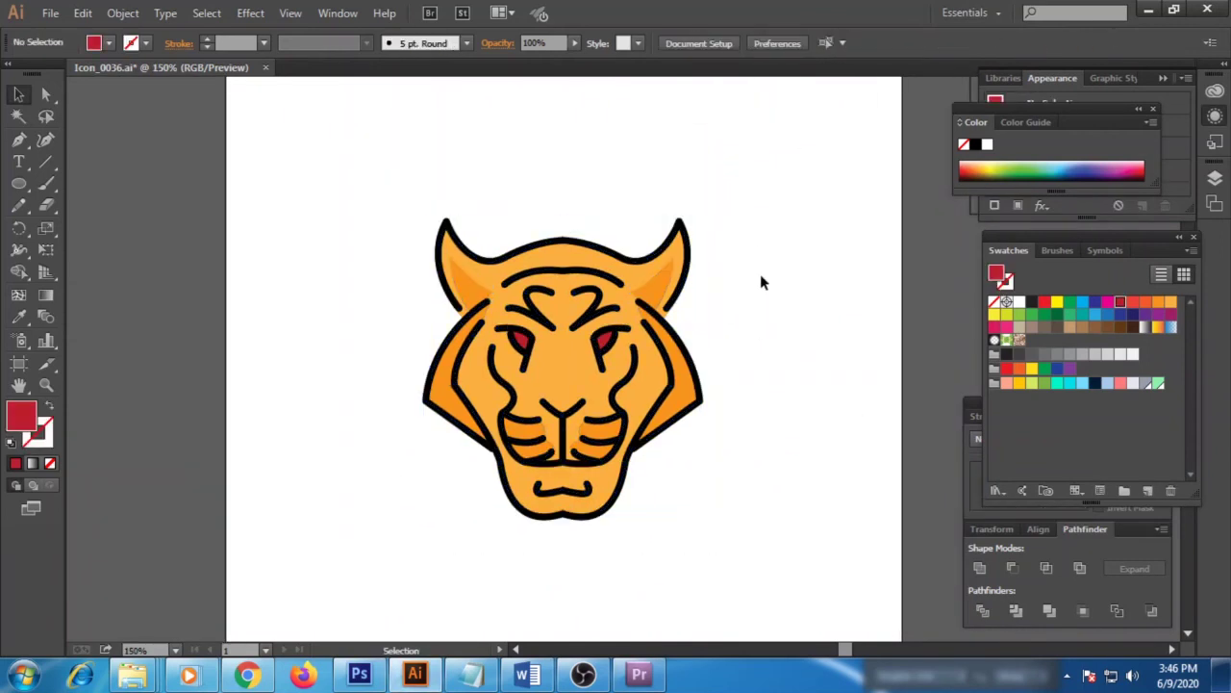